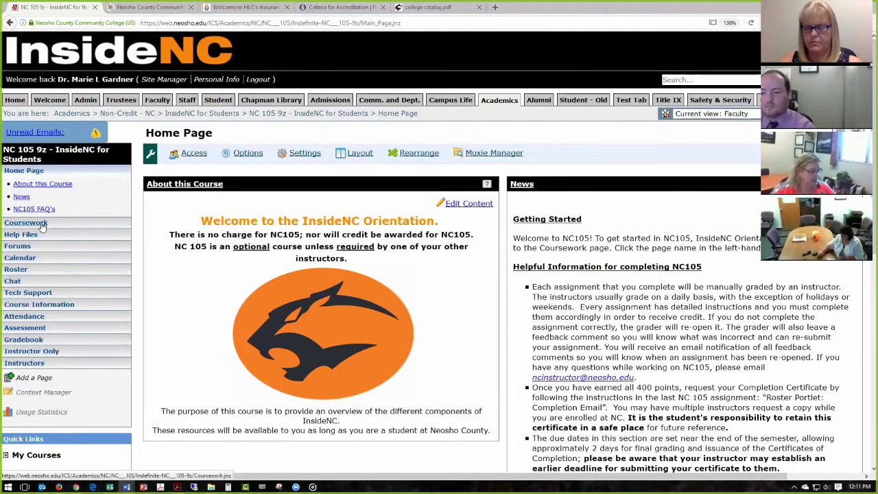
Step: Open the course's Coursework page and edit the "Panther Email: Emailing your Instructor" assignment
{"action": "left_click", "coordinate": [41, 225]}
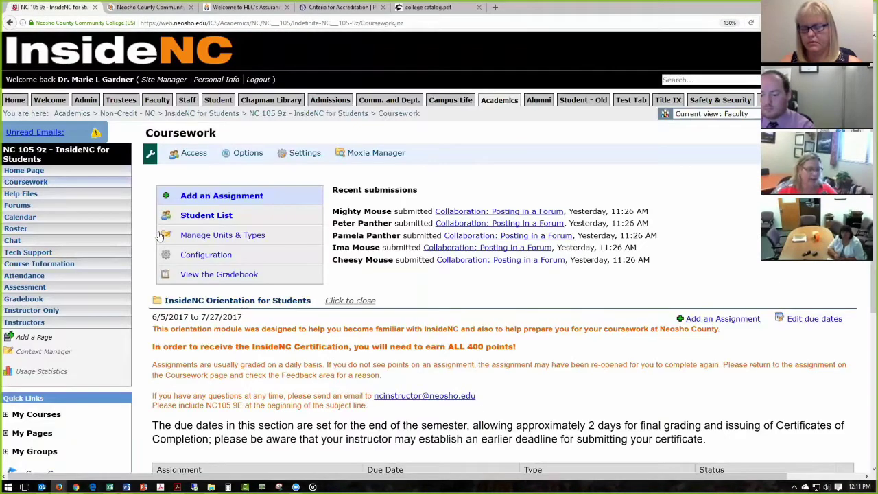
{"action": "scroll", "coordinate": [276, 243], "scroll_direction": "down", "scroll_amount": 1}
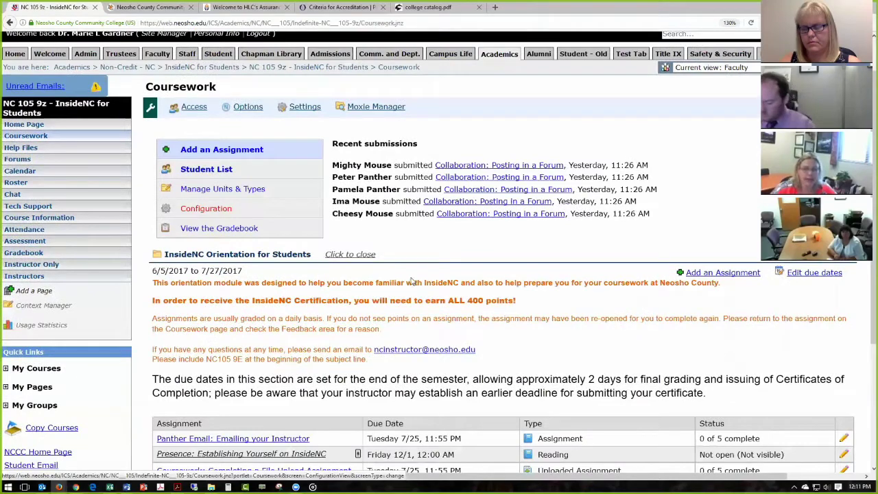
{"action": "scroll", "coordinate": [411, 281], "scroll_direction": "down", "scroll_amount": 4}
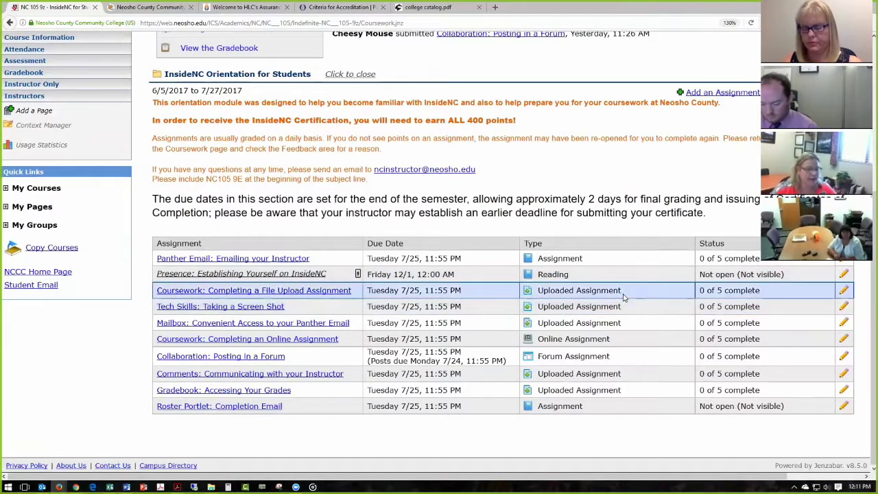
{"action": "scroll", "coordinate": [624, 296], "scroll_direction": "up", "scroll_amount": 1}
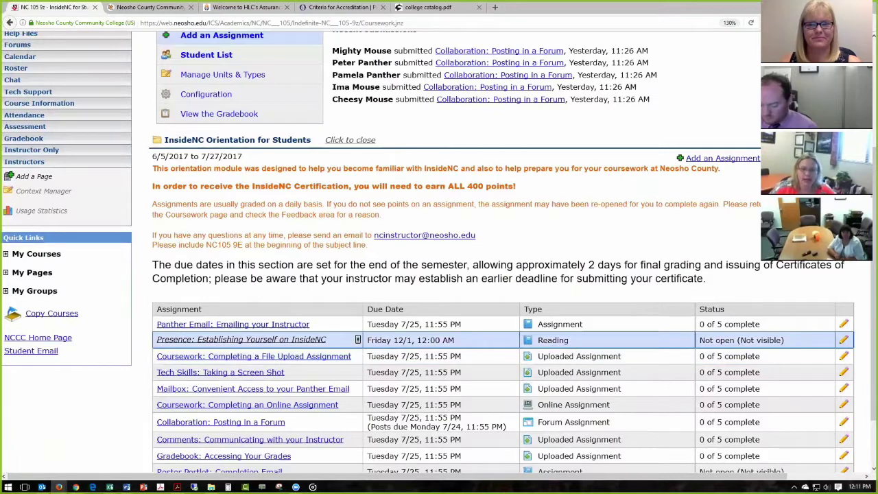
{"action": "left_click", "coordinate": [844, 324]}
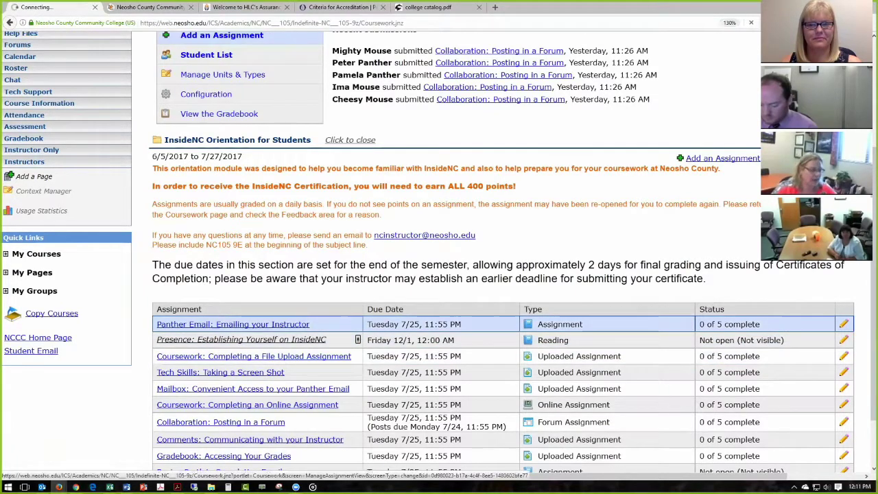
{"action": "scroll", "coordinate": [481, 289], "scroll_direction": "down", "scroll_amount": 10}
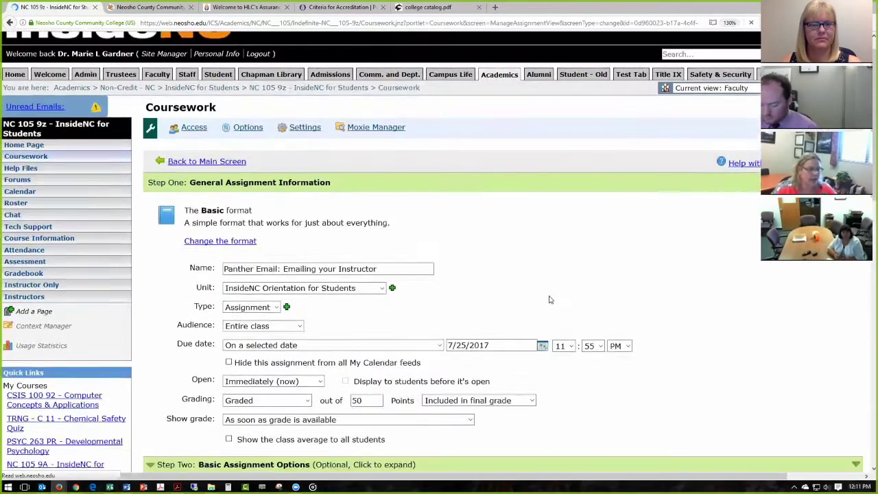
{"action": "scroll", "coordinate": [434, 282], "scroll_direction": "up", "scroll_amount": 6}
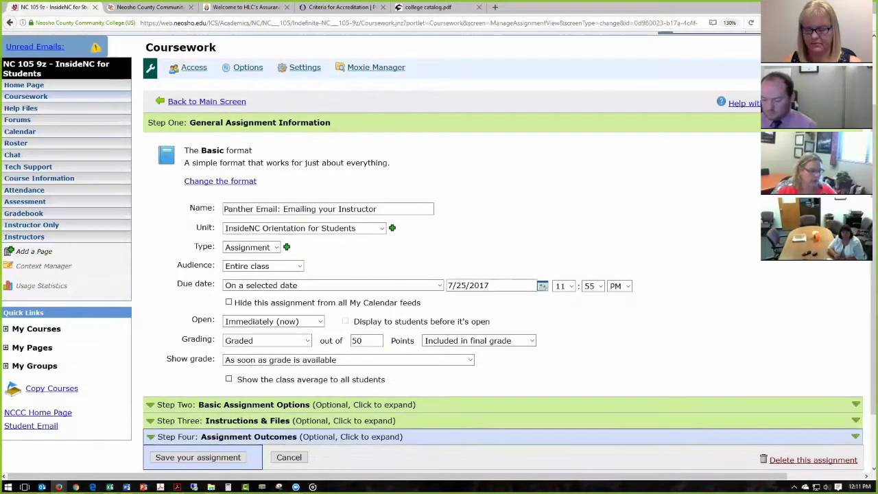
Step: Expand the Assignment Outcomes section and link the whole assignment to outcome "2 - LMS Competency"
{"action": "left_click", "coordinate": [275, 436]}
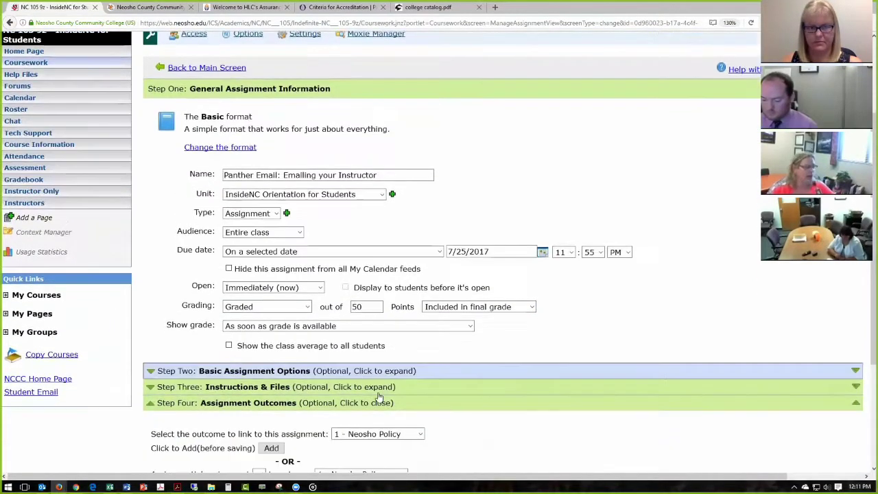
{"action": "scroll", "coordinate": [381, 397], "scroll_direction": "down", "scroll_amount": 3}
{"action": "scroll", "coordinate": [381, 397], "scroll_direction": "up", "scroll_amount": 3}
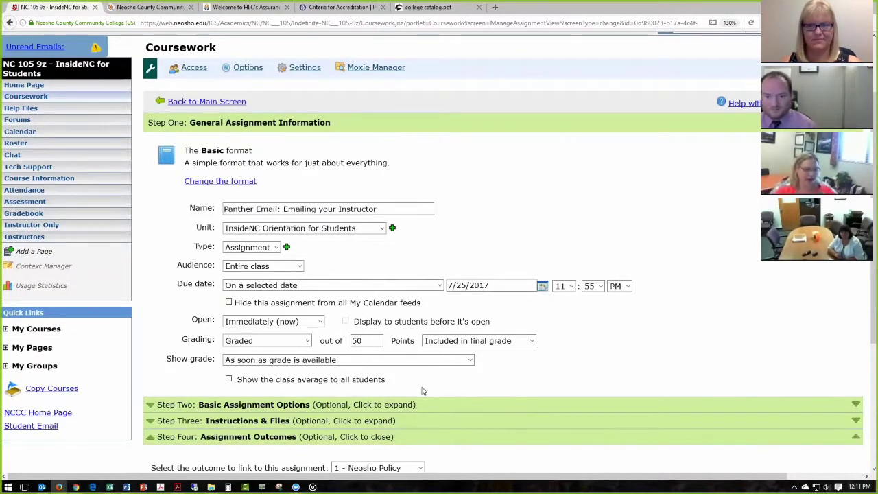
{"action": "scroll", "coordinate": [421, 389], "scroll_direction": "down", "scroll_amount": 5}
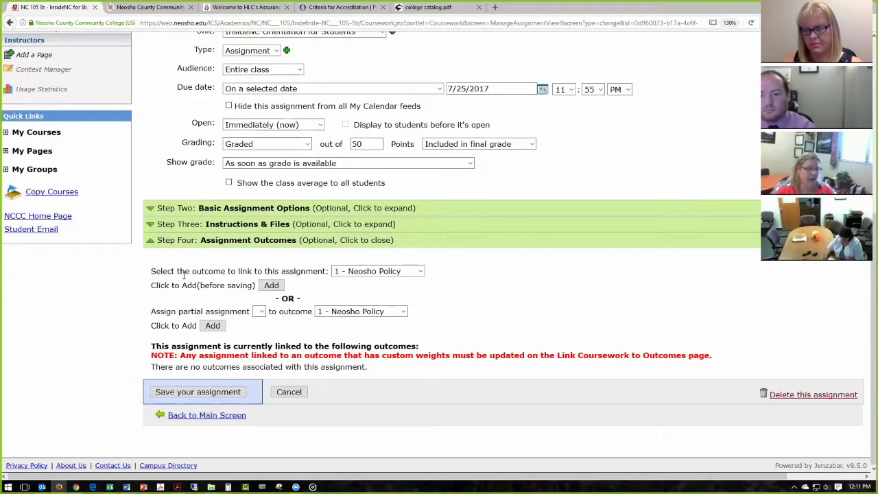
{"action": "left_click", "coordinate": [420, 271]}
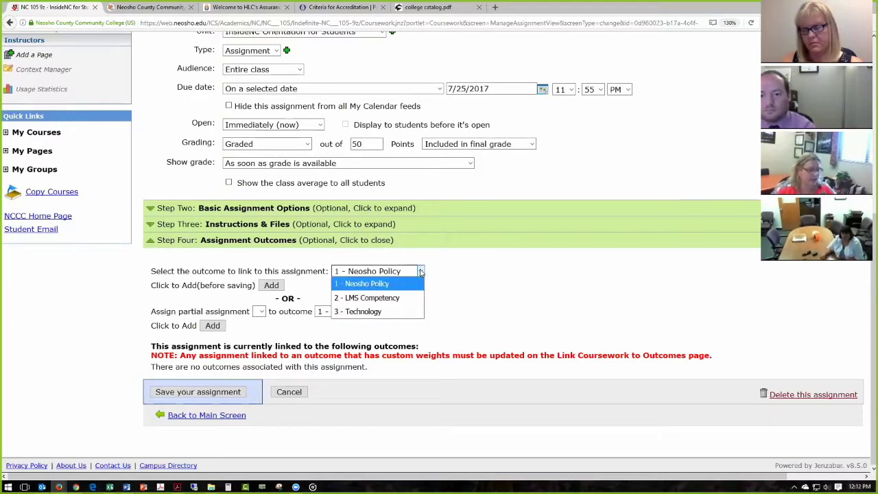
{"action": "key", "text": "Down"}
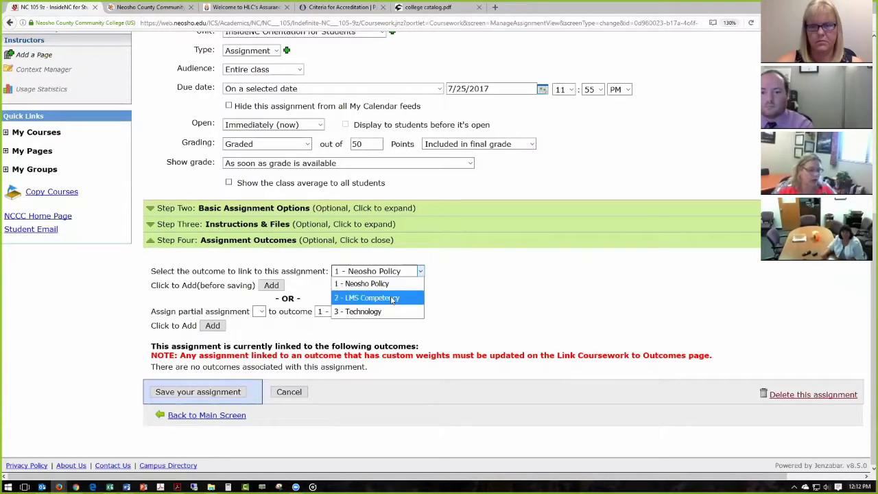
{"action": "key", "text": "Return"}
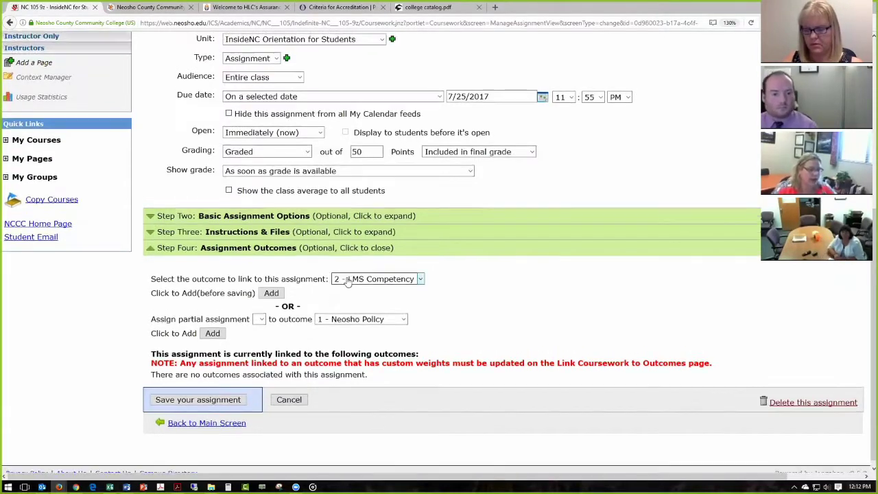
{"action": "scroll", "coordinate": [412, 308], "scroll_direction": "up", "scroll_amount": 2}
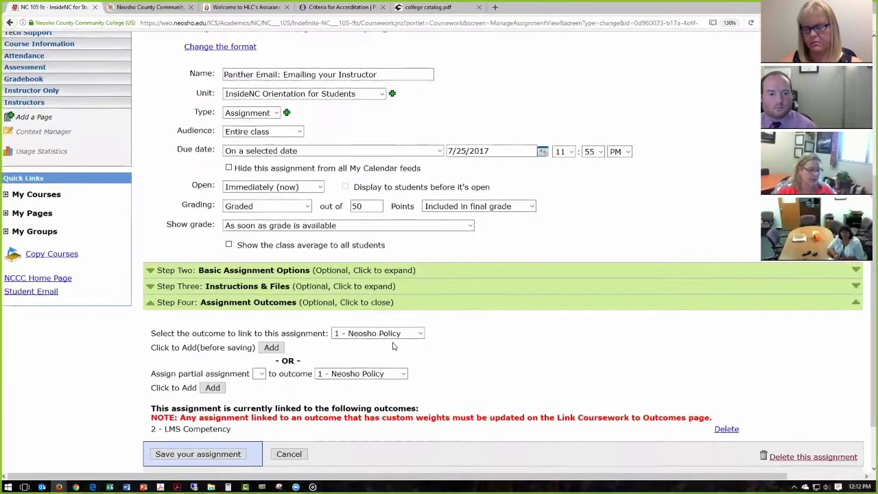
Step: Link the assignment to outcome "1 - Neosho Policy" as well and save the assignment
{"action": "scroll", "coordinate": [393, 346], "scroll_direction": "down", "scroll_amount": 2}
{"action": "scroll", "coordinate": [184, 377], "scroll_direction": "up", "scroll_amount": 2}
{"action": "scroll", "coordinate": [184, 377], "scroll_direction": "down", "scroll_amount": 1}
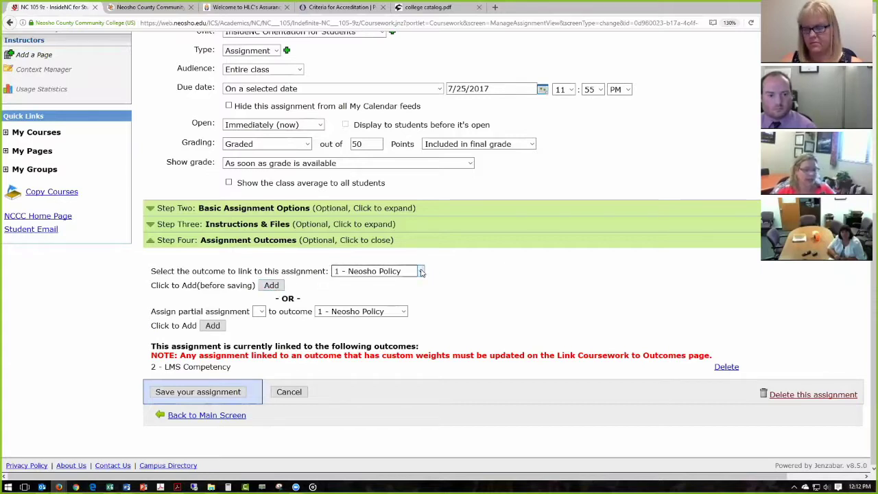
{"action": "left_click", "coordinate": [272, 285]}
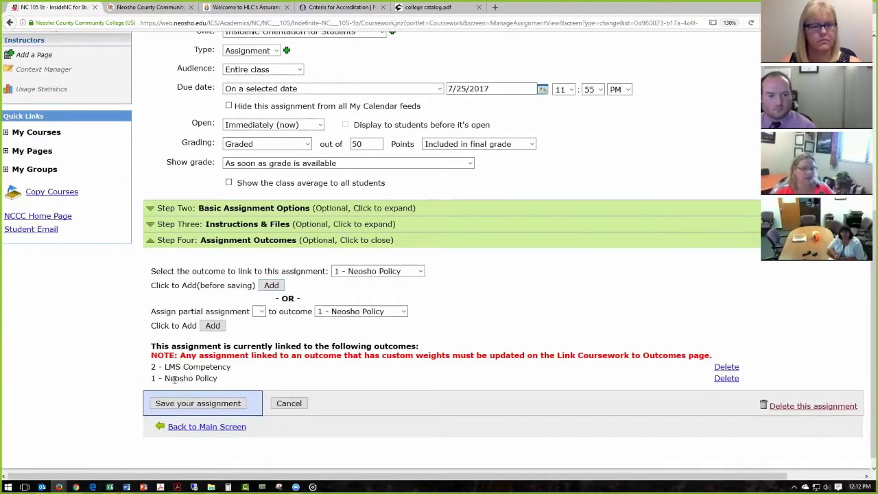
{"action": "left_click", "coordinate": [198, 404]}
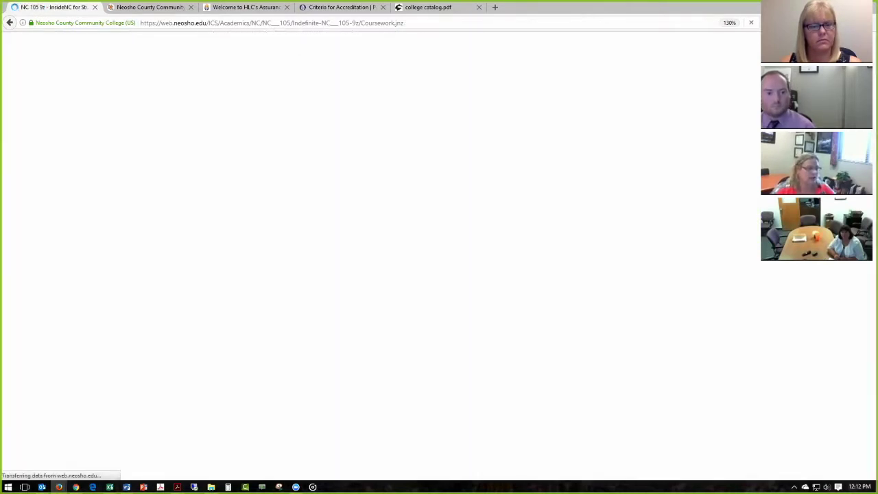
Step: Reopen the Panther Email assignment for editing, check its linked outcomes, and leave without saving
{"action": "scroll", "coordinate": [439, 254], "scroll_direction": "down", "scroll_amount": 2}
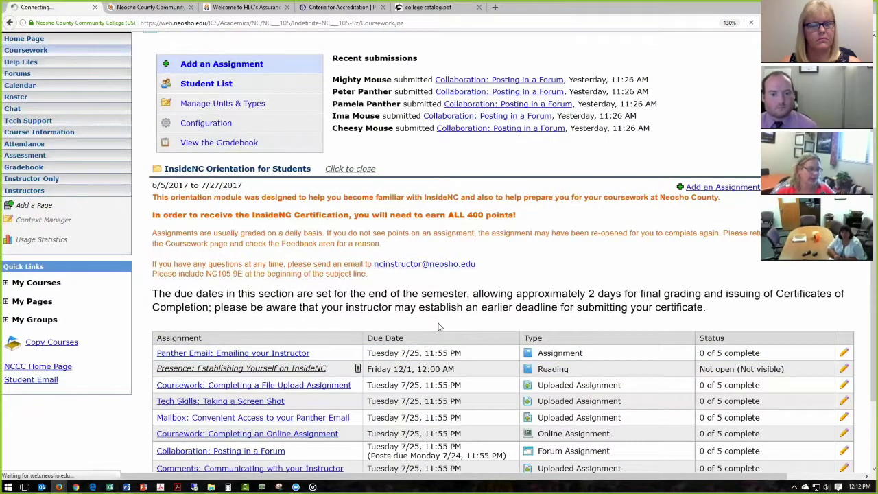
{"action": "scroll", "coordinate": [411, 327], "scroll_direction": "down", "scroll_amount": 3}
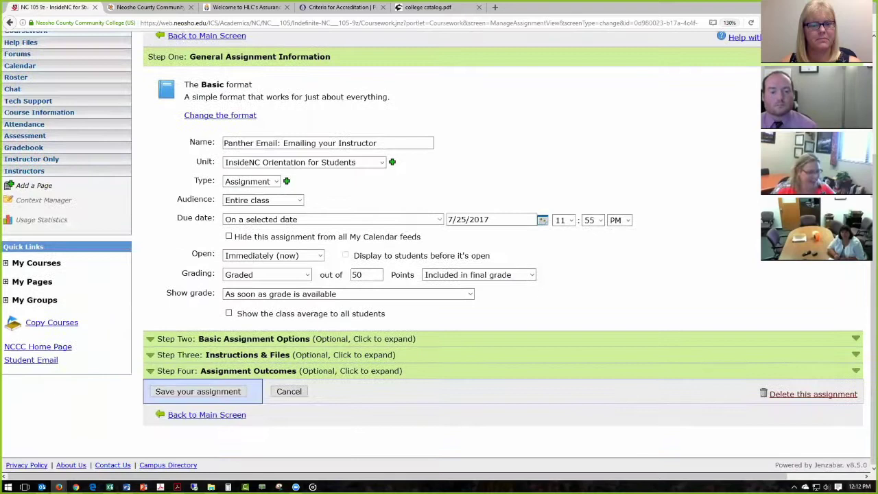
{"action": "left_click", "coordinate": [349, 374]}
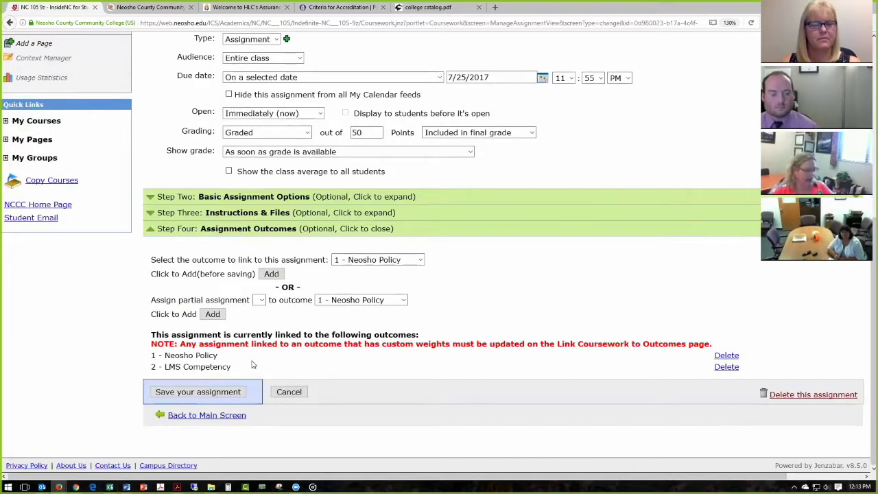
{"action": "left_click", "coordinate": [289, 391]}
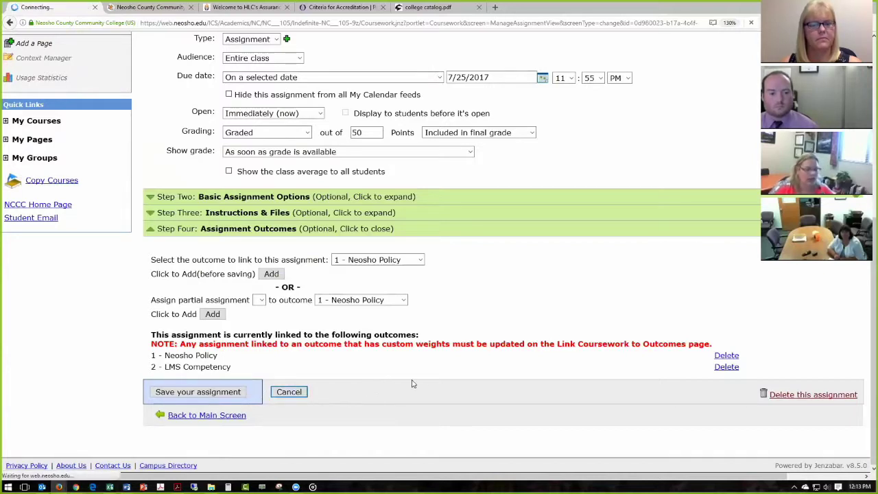
Step: Edit the "Coursework: Completing an Online Assignment" assignment and expand its Assignment Outcomes section
{"action": "scroll", "coordinate": [499, 378], "scroll_direction": "down", "scroll_amount": 3}
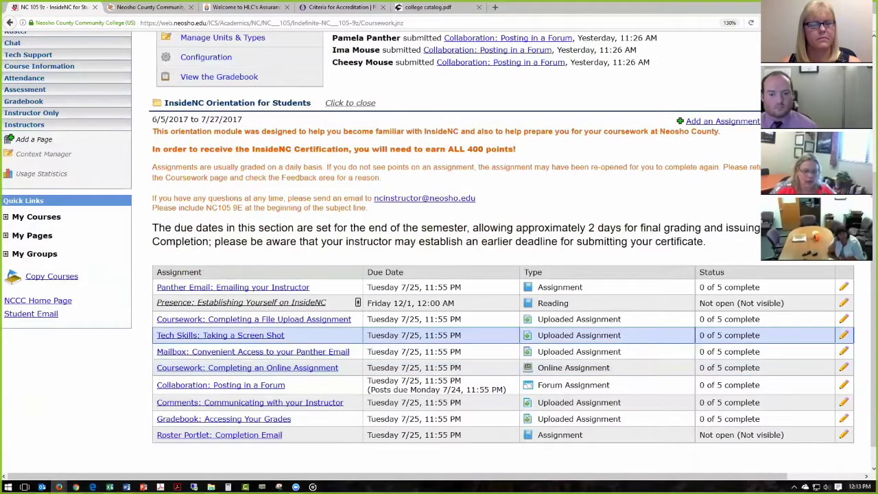
{"action": "left_click", "coordinate": [843, 367]}
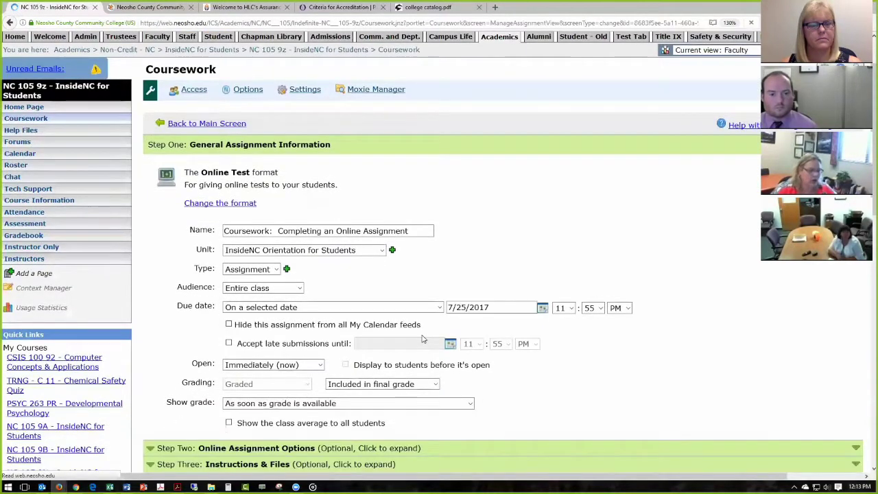
{"action": "scroll", "coordinate": [423, 340], "scroll_direction": "down", "scroll_amount": 1}
{"action": "left_click", "coordinate": [415, 374]}
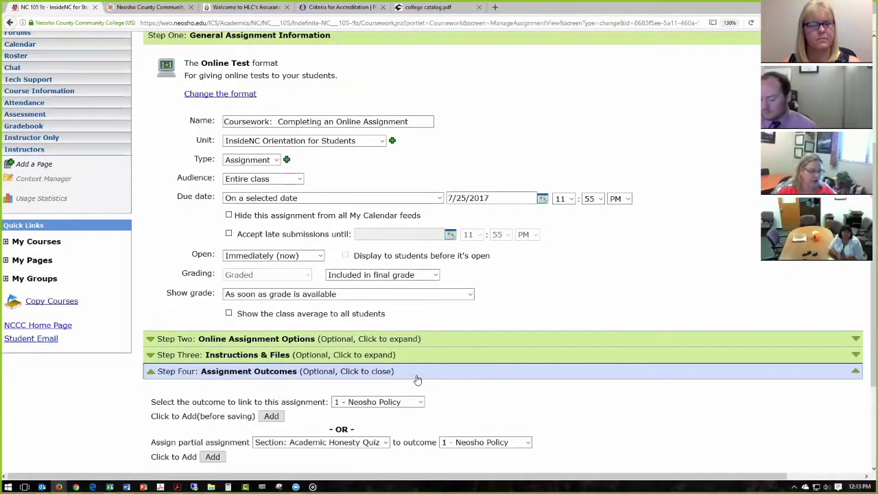
{"action": "scroll", "coordinate": [417, 380], "scroll_direction": "down", "scroll_amount": 1}
{"action": "scroll", "coordinate": [416, 380], "scroll_direction": "down", "scroll_amount": 1}
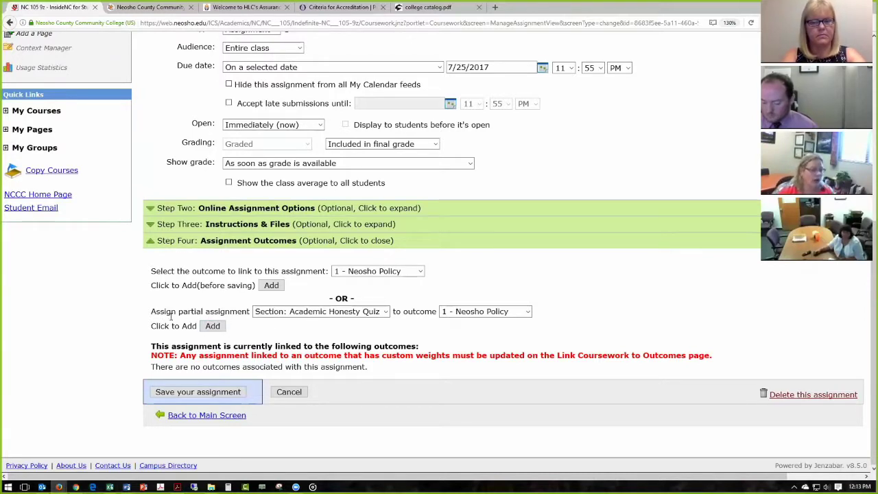
Step: Assign the "Academic Honesty Quiz" section of the online assignment to outcome "1 - Neosho Policy"
{"action": "left_click", "coordinate": [371, 314]}
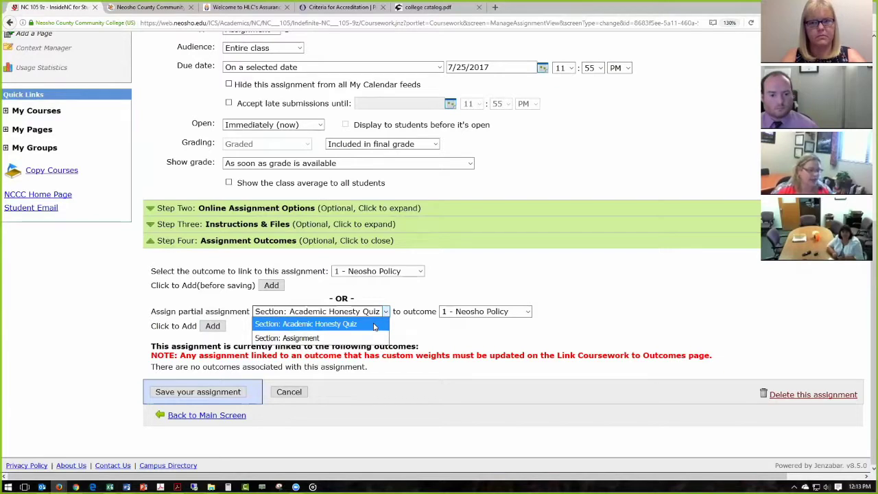
{"action": "left_click", "coordinate": [374, 325]}
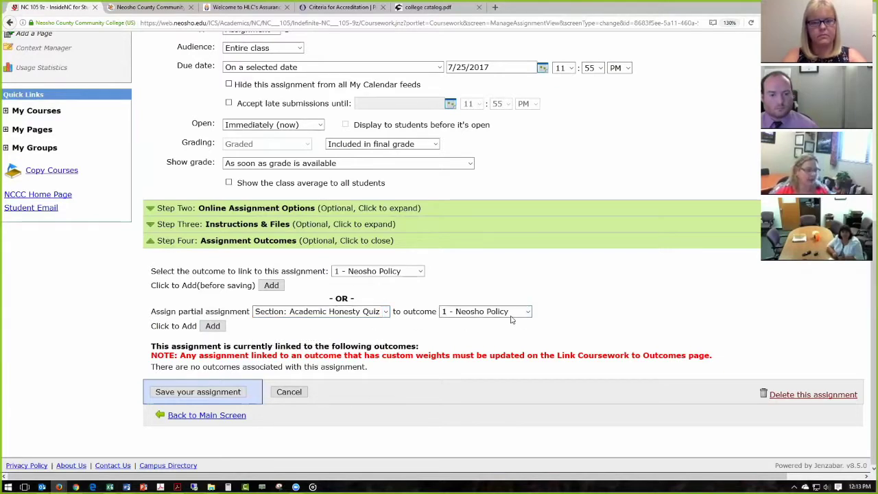
{"action": "left_click", "coordinate": [214, 327]}
Step: Assign the "Assignment" section to outcome "2 - LMS Competency" and save the online assignment
{"action": "left_click", "coordinate": [304, 312]}
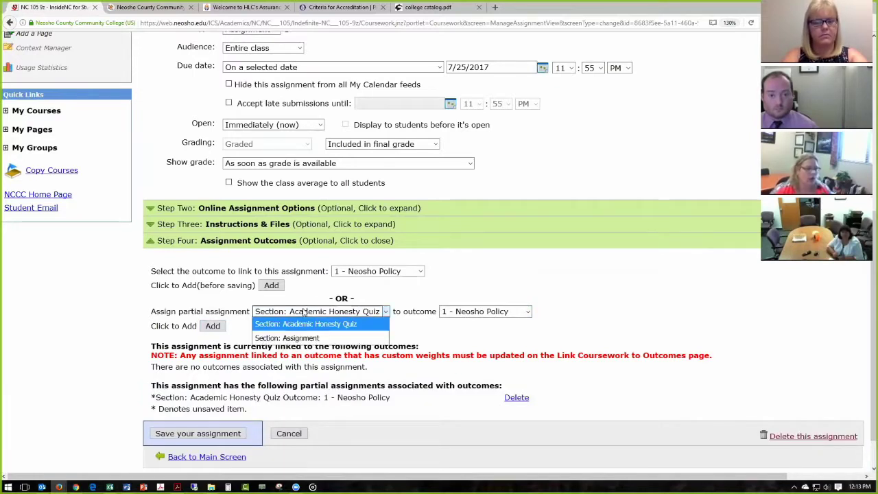
{"action": "left_click", "coordinate": [297, 339]}
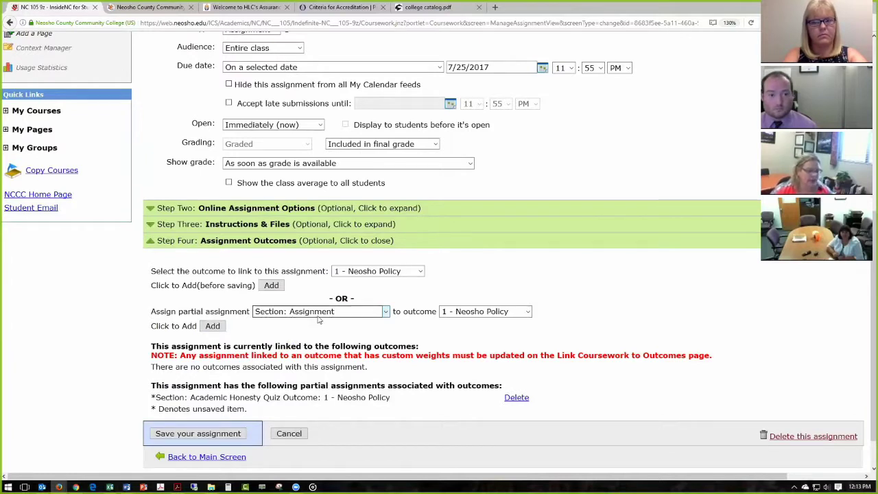
{"action": "left_click", "coordinate": [494, 317]}
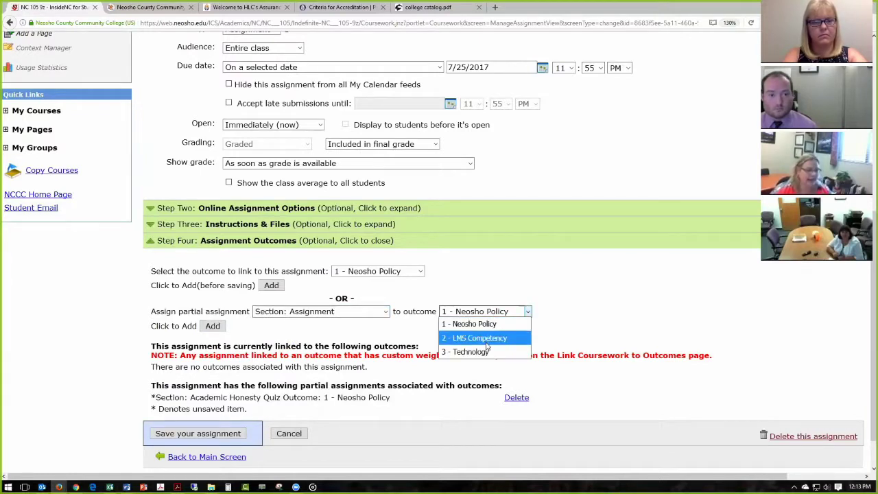
{"action": "left_click", "coordinate": [484, 340]}
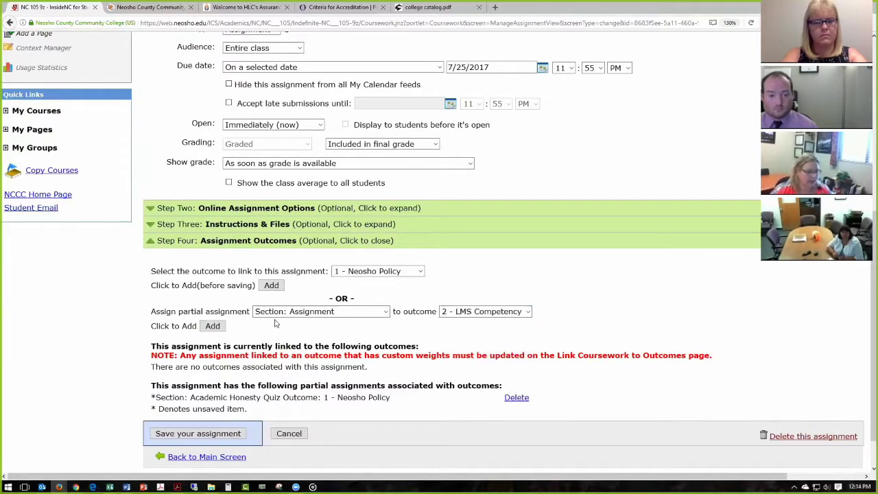
{"action": "left_click", "coordinate": [211, 326]}
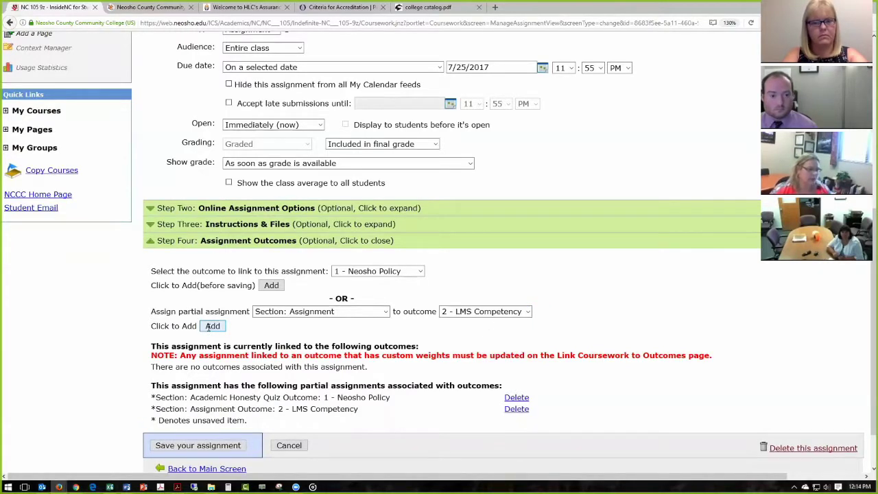
{"action": "scroll", "coordinate": [220, 343], "scroll_direction": "down", "scroll_amount": 2}
{"action": "left_click", "coordinate": [238, 393]}
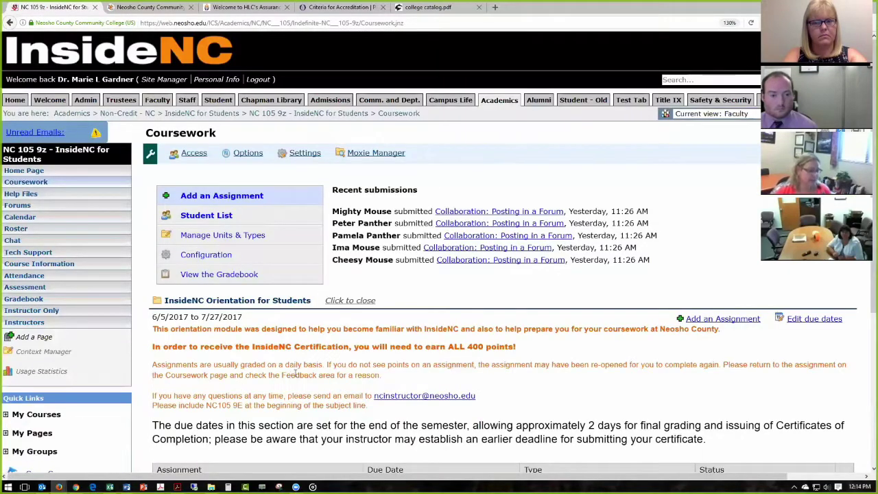
Step: Reopen the "Coursework: Completing an Online Assignment" assignment for editing and check the partial assignments linked under Assignment Outcomes
{"action": "scroll", "coordinate": [295, 374], "scroll_direction": "down", "scroll_amount": 5}
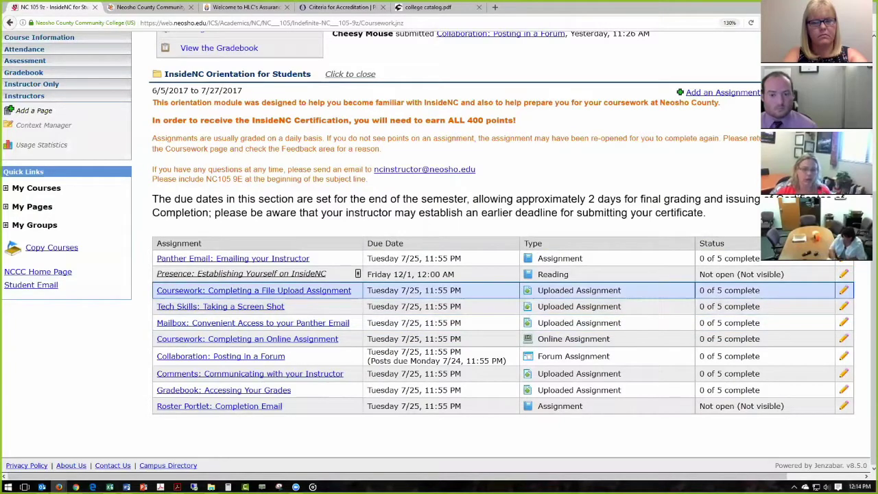
{"action": "left_click", "coordinate": [246, 339]}
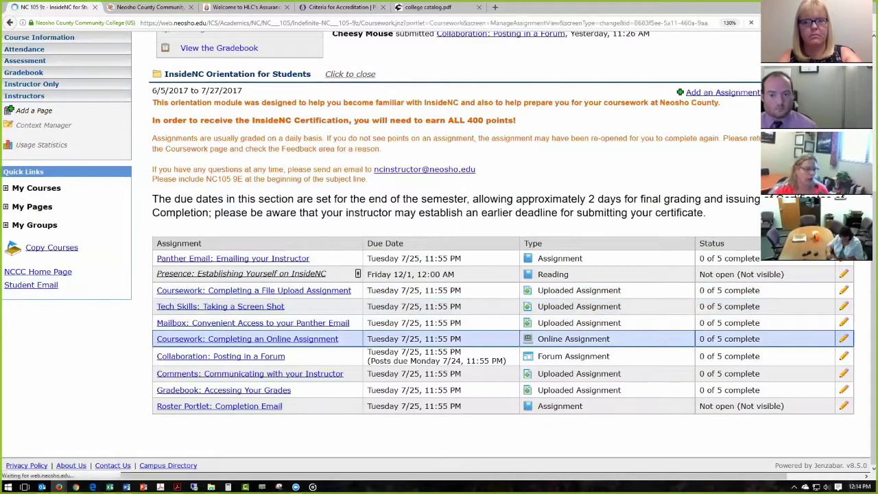
{"action": "scroll", "coordinate": [423, 293], "scroll_direction": "down", "scroll_amount": 5}
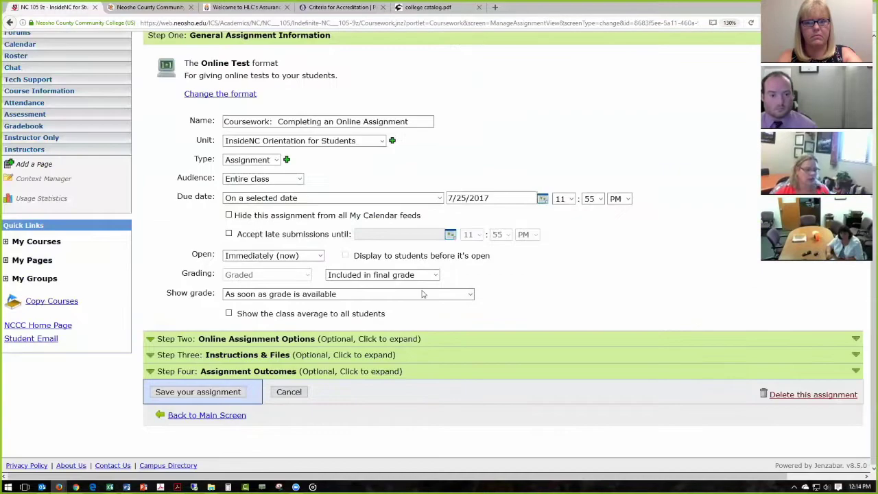
{"action": "left_click", "coordinate": [465, 374]}
{"action": "scroll", "coordinate": [465, 378], "scroll_direction": "down", "scroll_amount": 3}
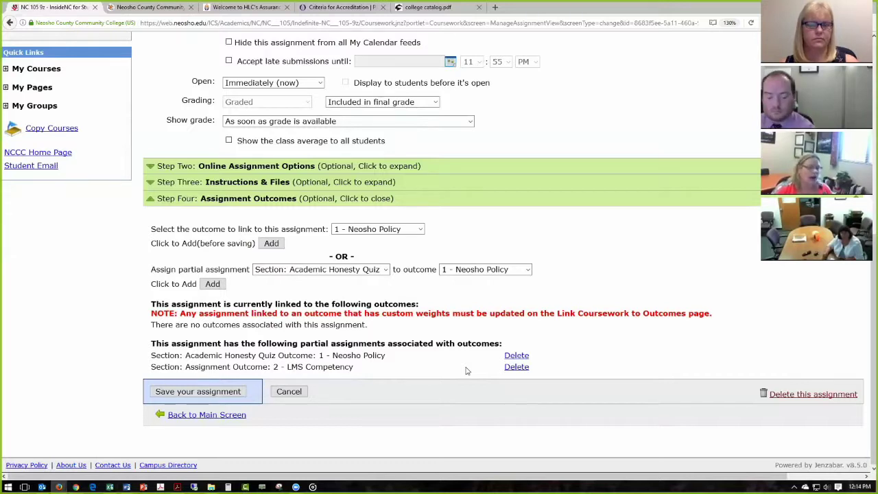
Step: View the audience choices of the online assignment and return to the main coursework screen without saving
{"action": "scroll", "coordinate": [467, 364], "scroll_direction": "up", "scroll_amount": 2}
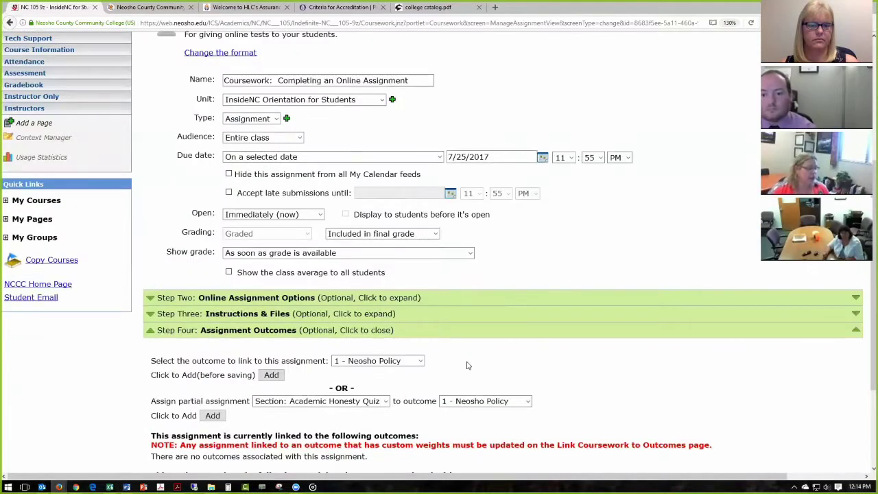
{"action": "scroll", "coordinate": [466, 365], "scroll_direction": "up", "scroll_amount": 1}
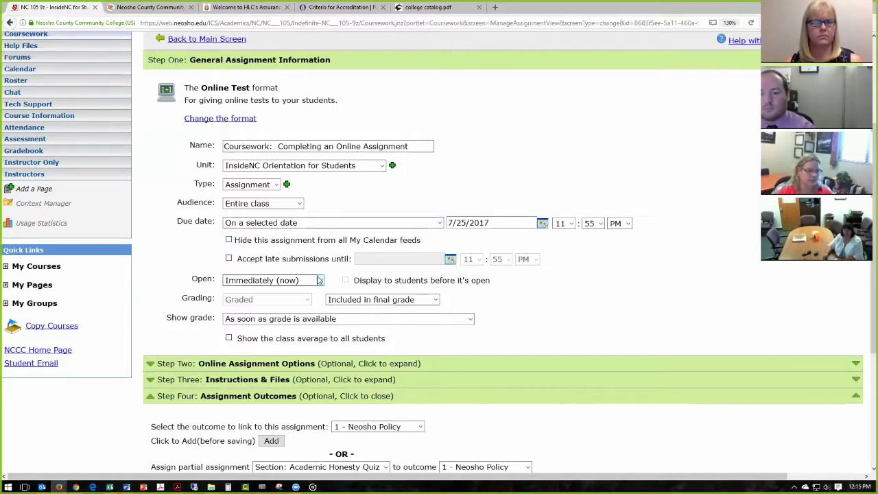
{"action": "left_click", "coordinate": [299, 204]}
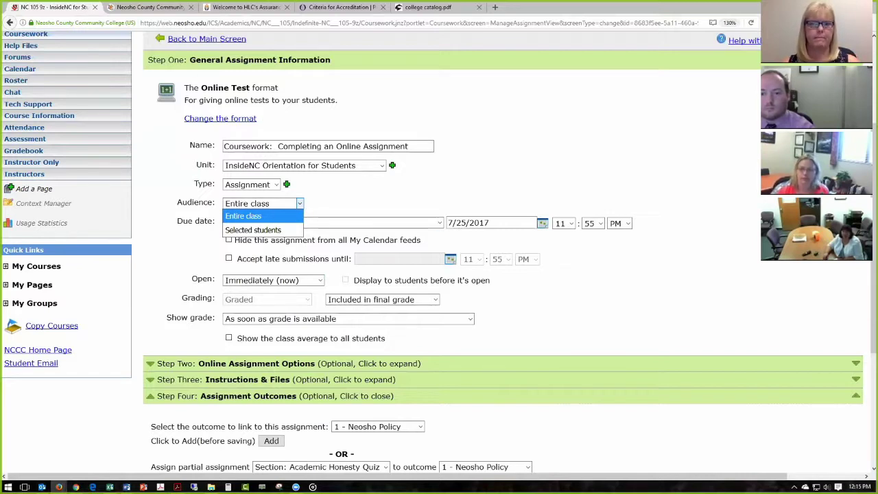
{"action": "key", "text": "Escape"}
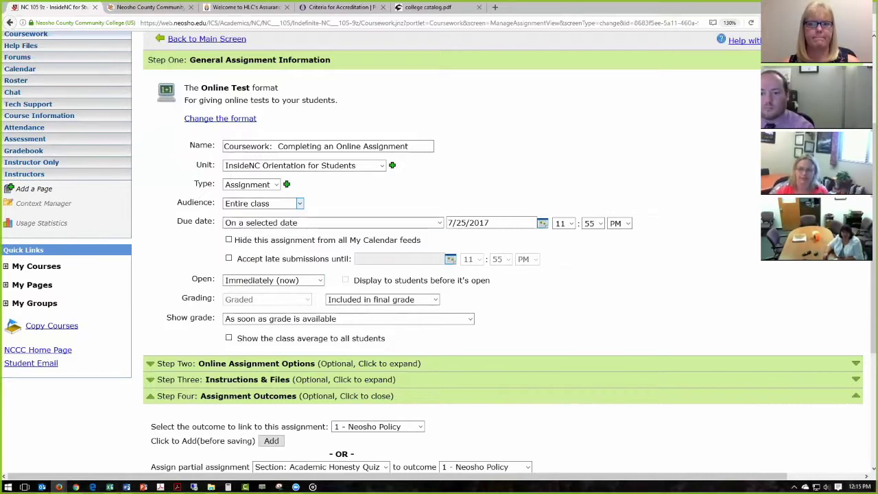
{"action": "left_click", "coordinate": [300, 204]}
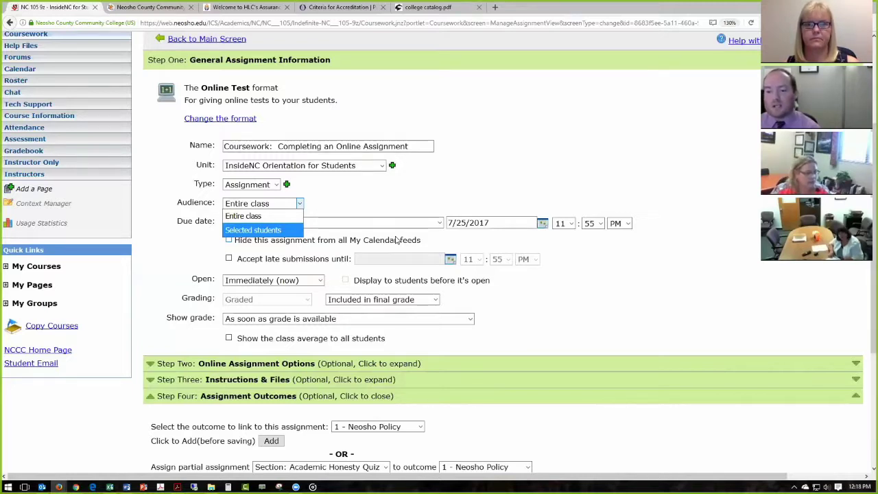
{"action": "scroll", "coordinate": [329, 182], "scroll_direction": "up", "scroll_amount": 2}
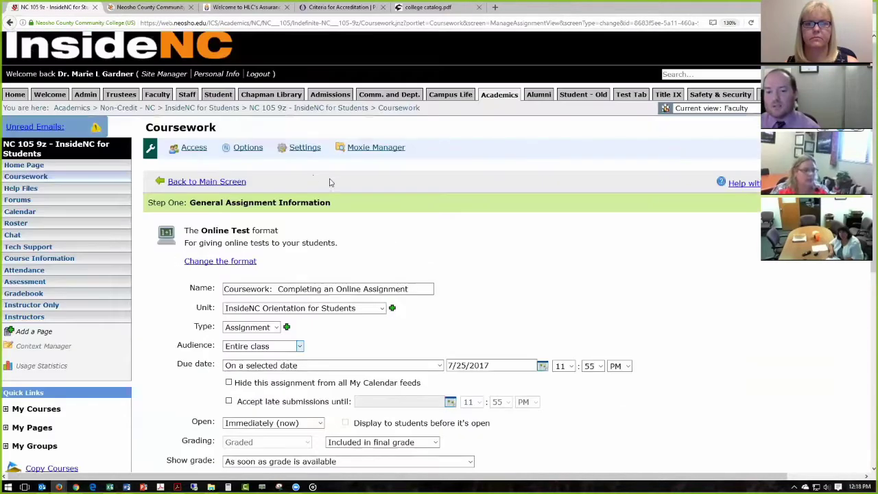
{"action": "left_click", "coordinate": [242, 153]}
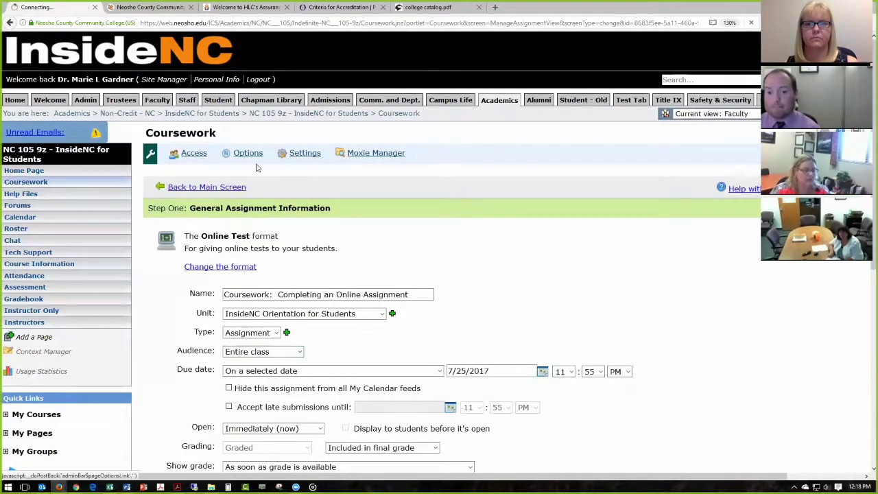
Step: Edit the "Collaboration: Posting in a Forum" assignment and set its grading to Graded (Rubric)
{"action": "scroll", "coordinate": [364, 237], "scroll_direction": "down", "scroll_amount": 4}
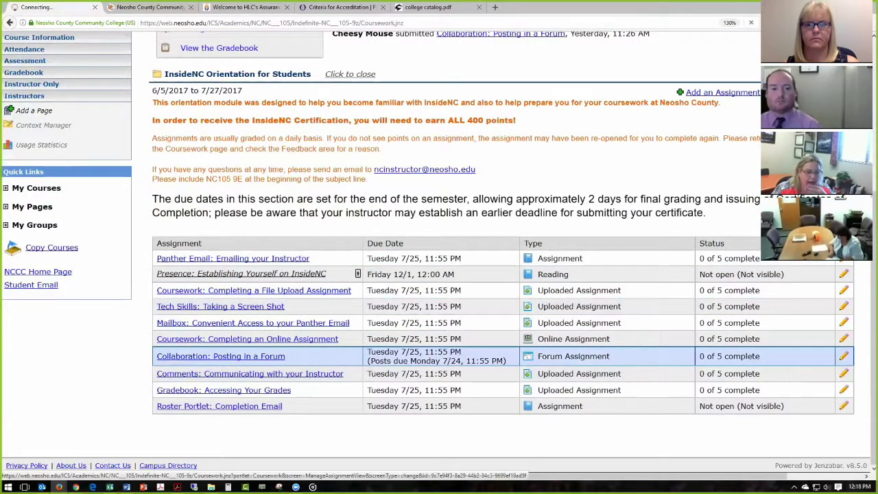
{"action": "left_click", "coordinate": [511, 277]}
{"action": "scroll", "coordinate": [386, 286], "scroll_direction": "down", "scroll_amount": 3}
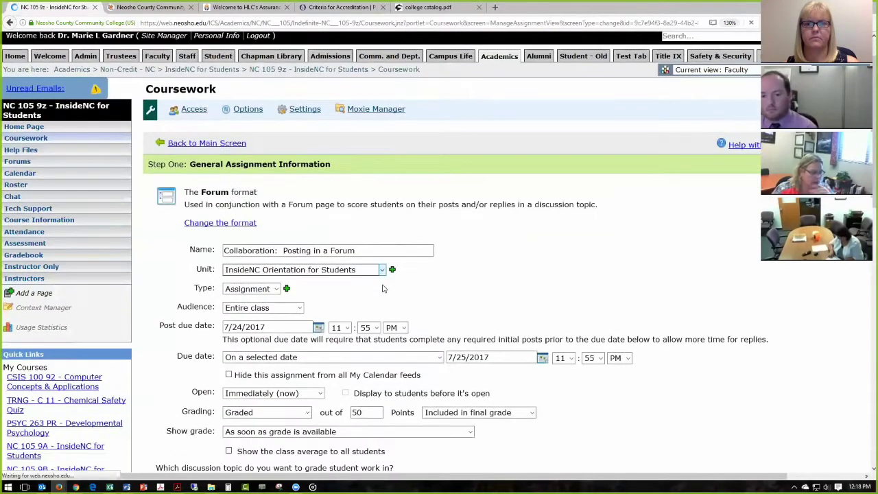
{"action": "scroll", "coordinate": [384, 288], "scroll_direction": "down", "scroll_amount": 4}
{"action": "left_click", "coordinate": [275, 259]}
{"action": "left_click", "coordinate": [240, 286]}
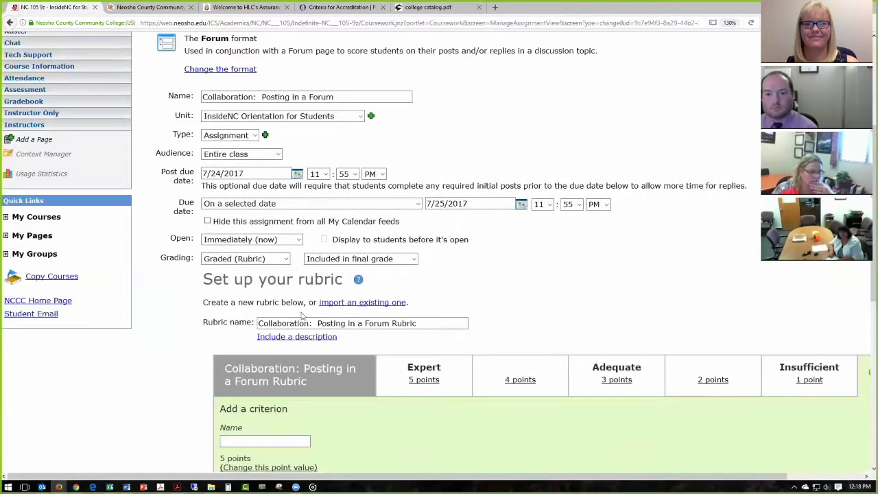
Step: Import the existing "CSIS100 Forum Rubric" from the "Collaboration: Posting in a Forum" entry and save the forum assignment
{"action": "left_click", "coordinate": [350, 303]}
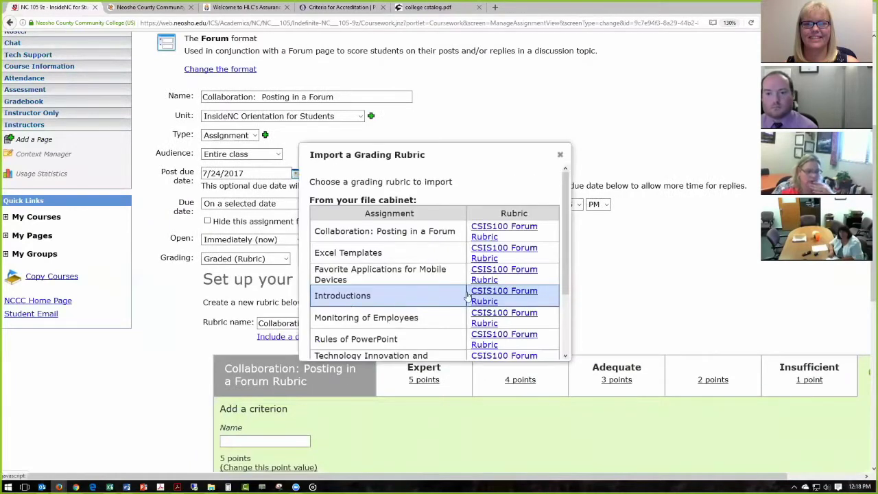
{"action": "scroll", "coordinate": [468, 295], "scroll_direction": "up", "scroll_amount": 2}
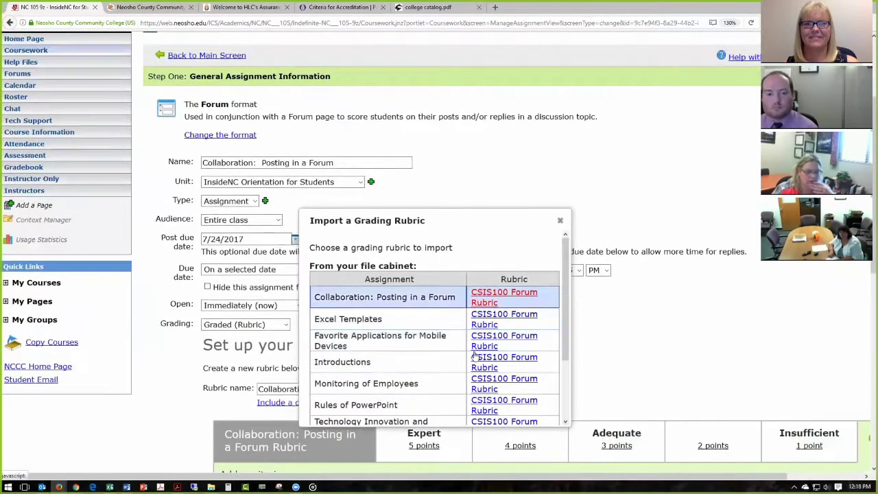
{"action": "left_click", "coordinate": [494, 317]}
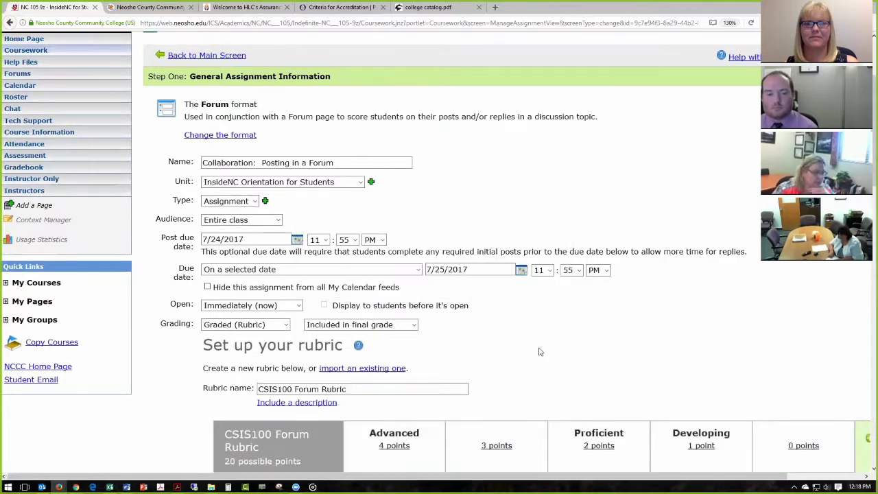
{"action": "scroll", "coordinate": [465, 308], "scroll_direction": "down", "scroll_amount": 15}
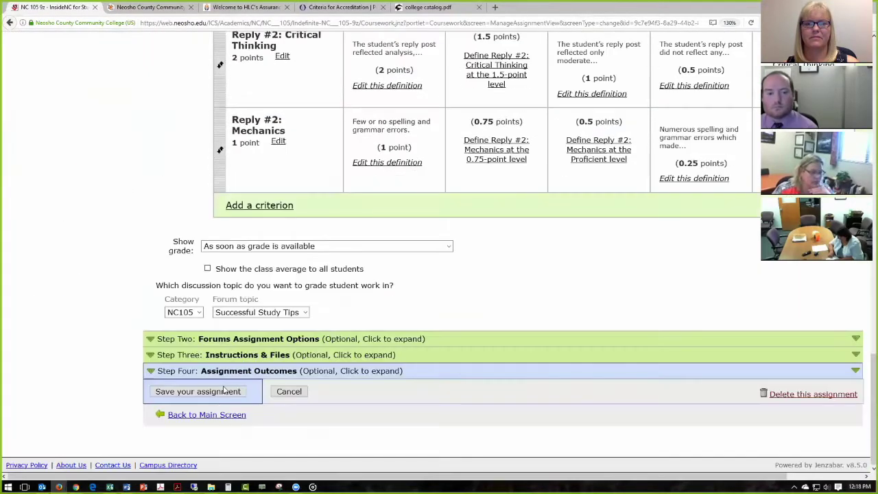
{"action": "left_click", "coordinate": [219, 393]}
{"action": "scroll", "coordinate": [526, 343], "scroll_direction": "up", "scroll_amount": 4}
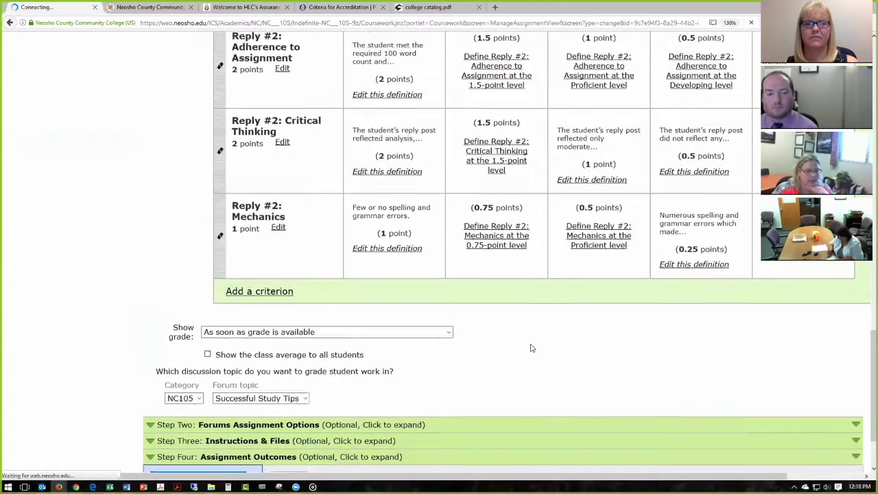
Step: Reopen the "Collaboration: Posting in a Forum" assignment for editing
{"action": "scroll", "coordinate": [537, 346], "scroll_direction": "down", "scroll_amount": 3}
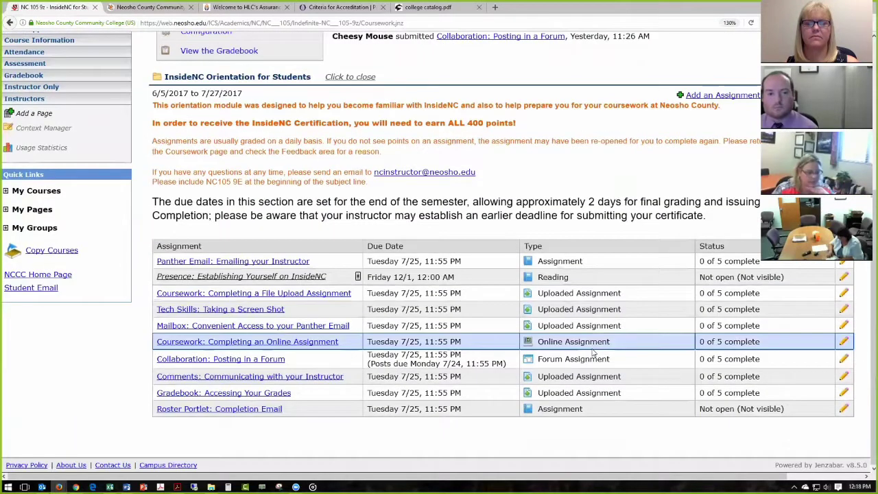
{"action": "left_click", "coordinate": [221, 358]}
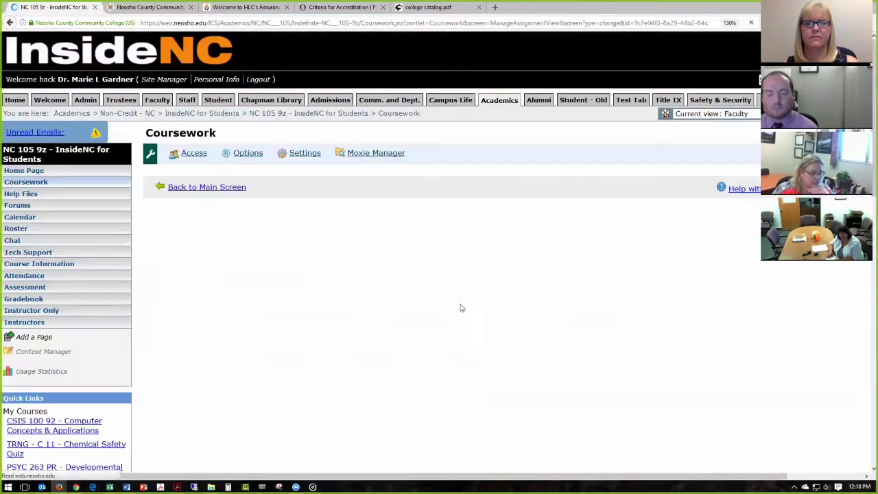
{"action": "scroll", "coordinate": [459, 308], "scroll_direction": "down", "scroll_amount": 2}
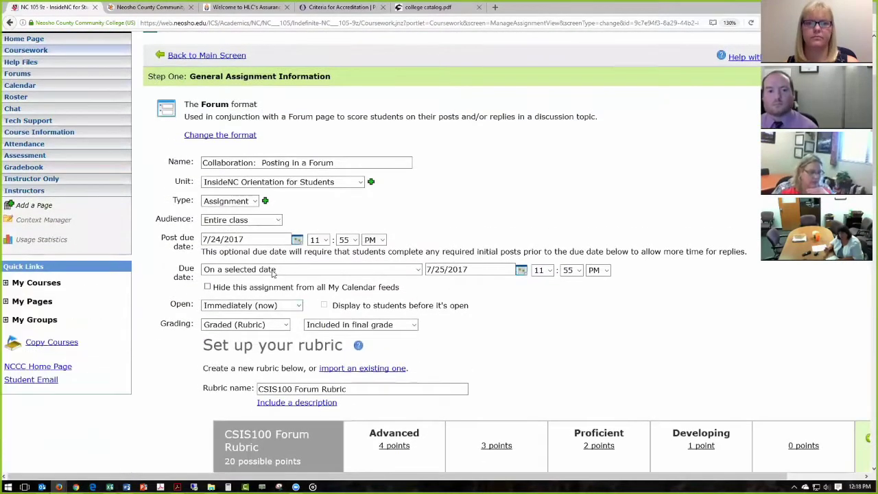
Step: View the individual students offered by the "Selected students" audience option and close the selection without choosing anyone
{"action": "left_click", "coordinate": [253, 221]}
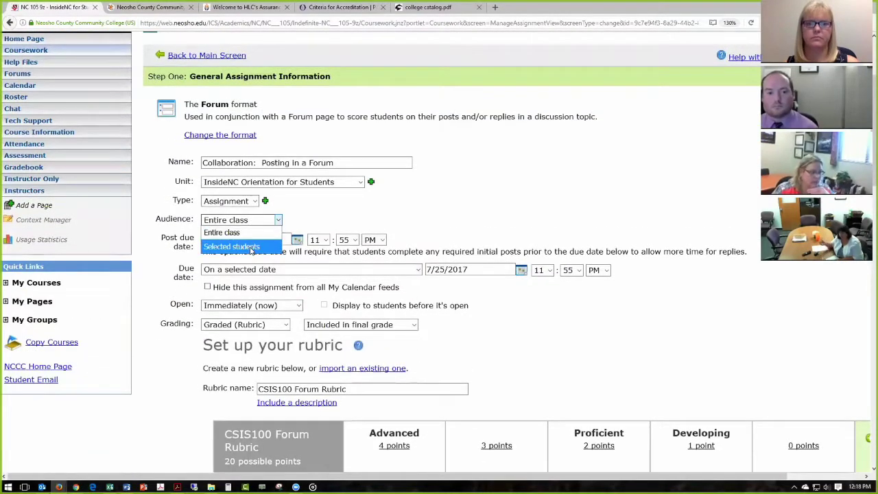
{"action": "left_click", "coordinate": [252, 247]}
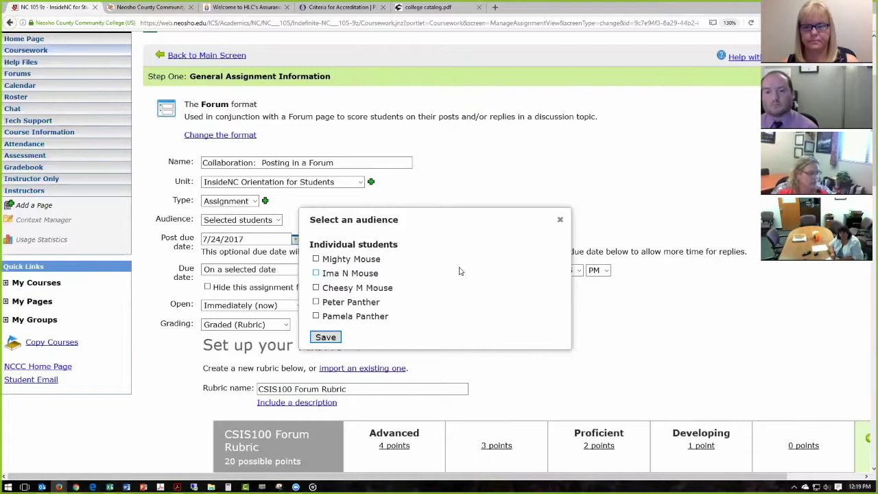
{"action": "left_click", "coordinate": [561, 222]}
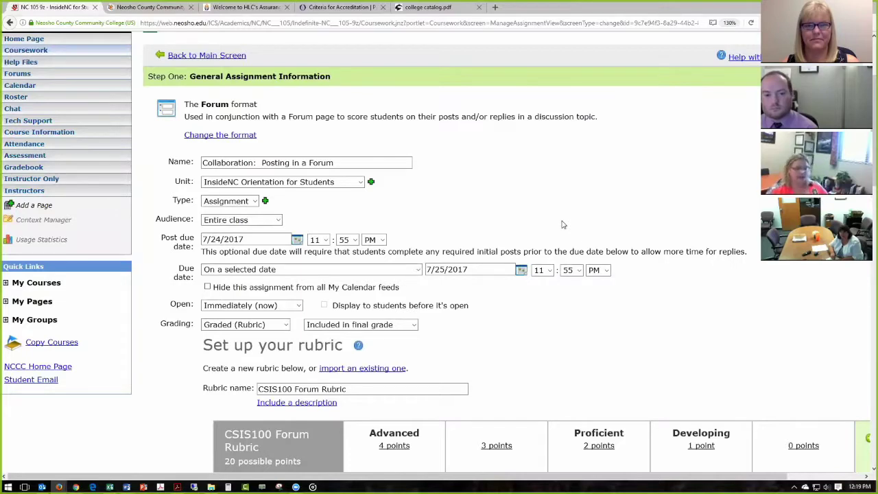
Step: Look over the imported rubric's criteria and expand the Assignment Outcomes section of the forum assignment
{"action": "scroll", "coordinate": [562, 224], "scroll_direction": "down", "scroll_amount": 5}
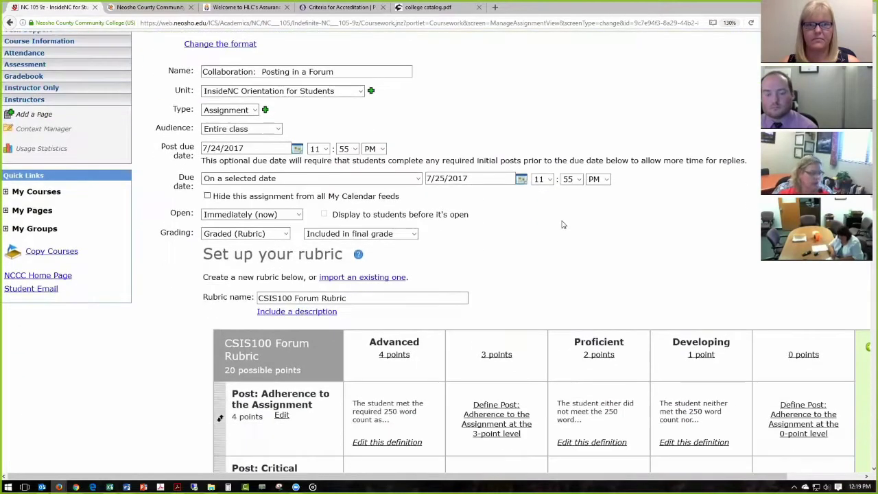
{"action": "scroll", "coordinate": [562, 224], "scroll_direction": "down", "scroll_amount": 4}
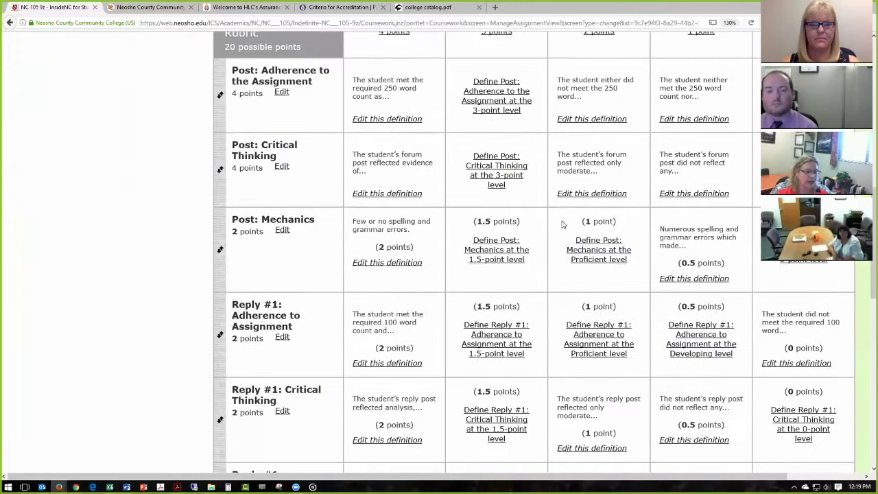
{"action": "scroll", "coordinate": [562, 225], "scroll_direction": "up", "scroll_amount": 2}
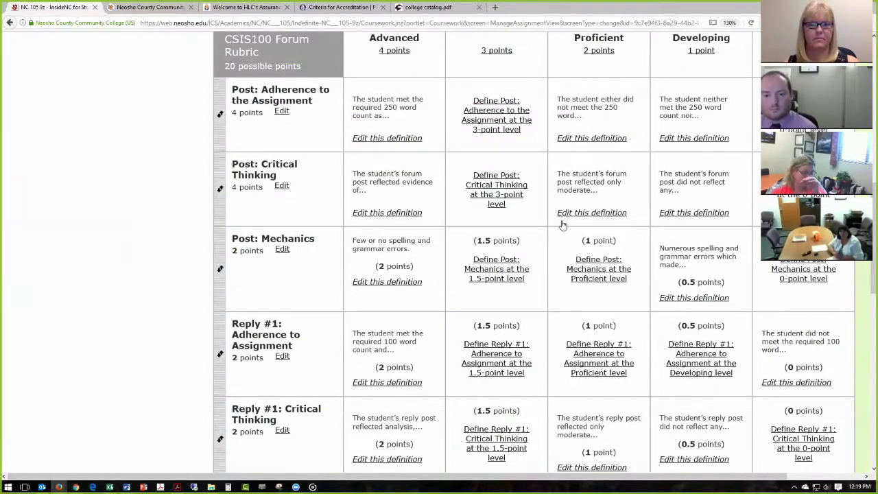
{"action": "scroll", "coordinate": [563, 224], "scroll_direction": "down", "scroll_amount": 8}
{"action": "scroll", "coordinate": [525, 276], "scroll_direction": "down", "scroll_amount": 3}
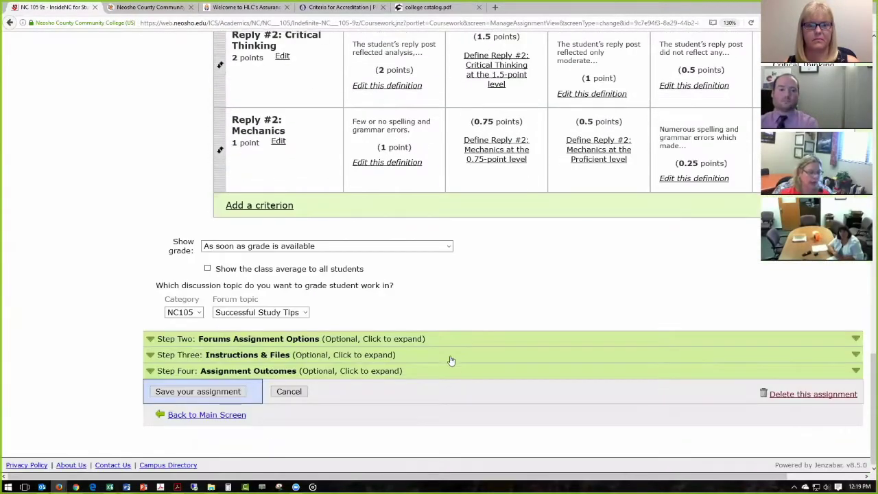
{"action": "left_click", "coordinate": [441, 371]}
{"action": "scroll", "coordinate": [508, 334], "scroll_direction": "down", "scroll_amount": 1}
{"action": "scroll", "coordinate": [508, 334], "scroll_direction": "down", "scroll_amount": 1}
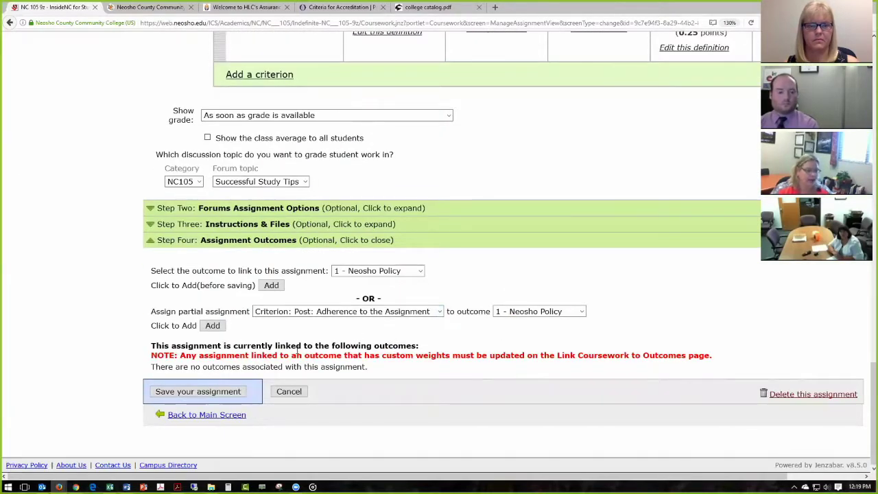
Step: Assign the rubric criterion "Post: Critical Thinking" to outcome "3 - Technology" as a partial assignment
{"action": "left_click", "coordinate": [440, 312]}
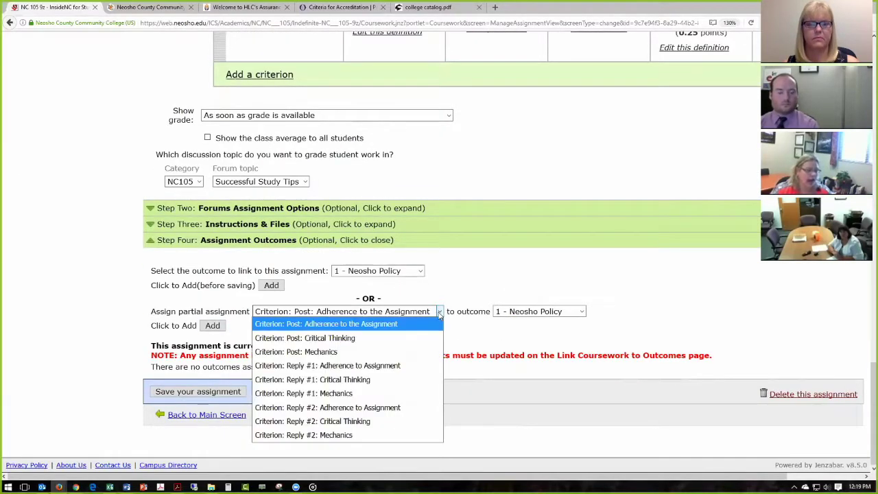
{"action": "left_click", "coordinate": [310, 337]}
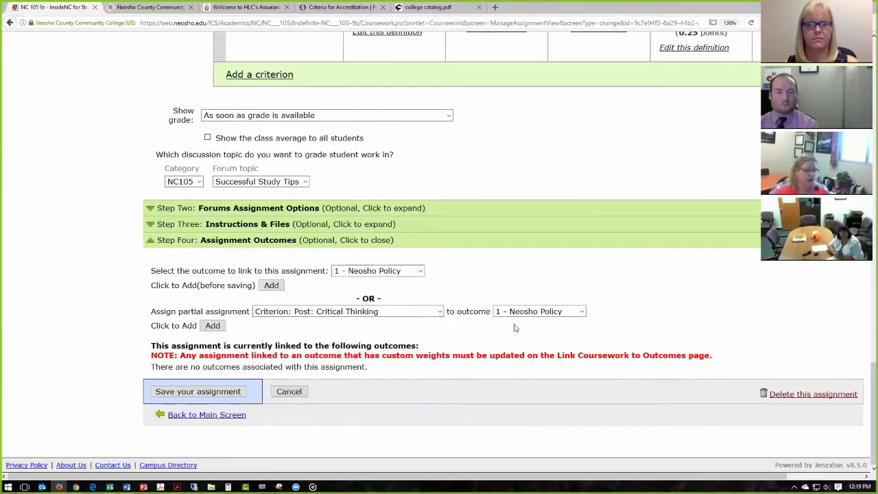
{"action": "left_click", "coordinate": [553, 312]}
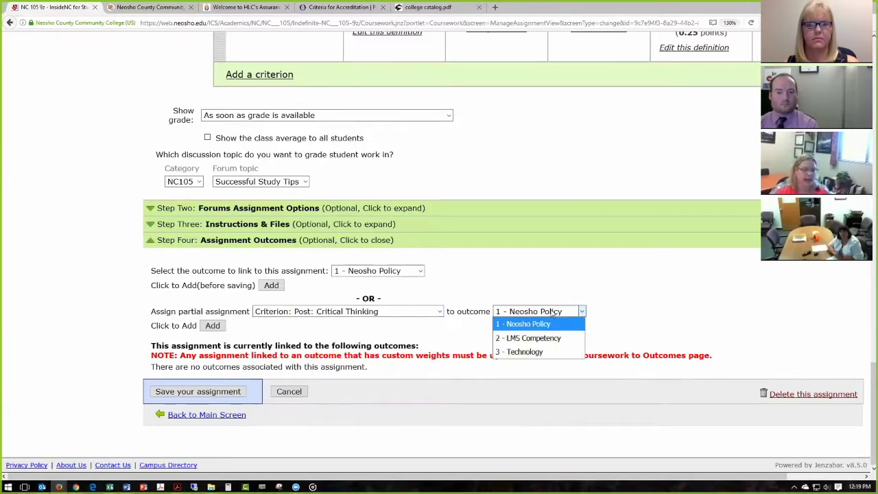
{"action": "left_click", "coordinate": [538, 351]}
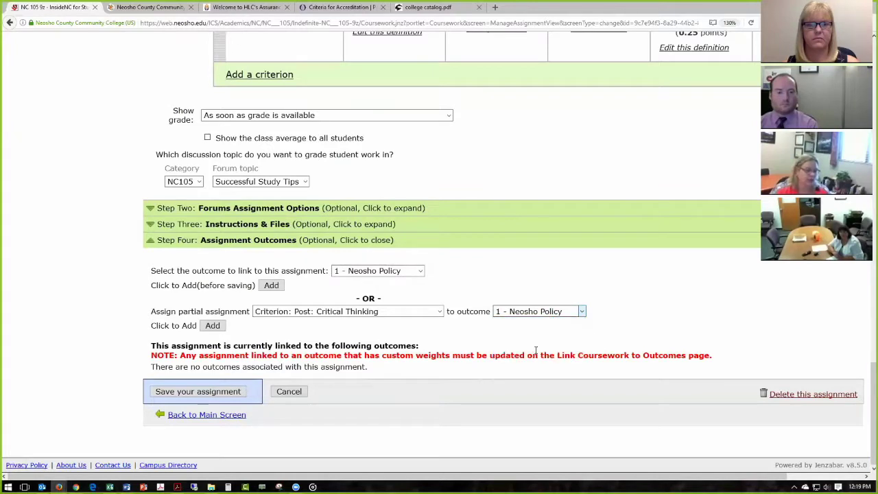
{"action": "left_click", "coordinate": [214, 326]}
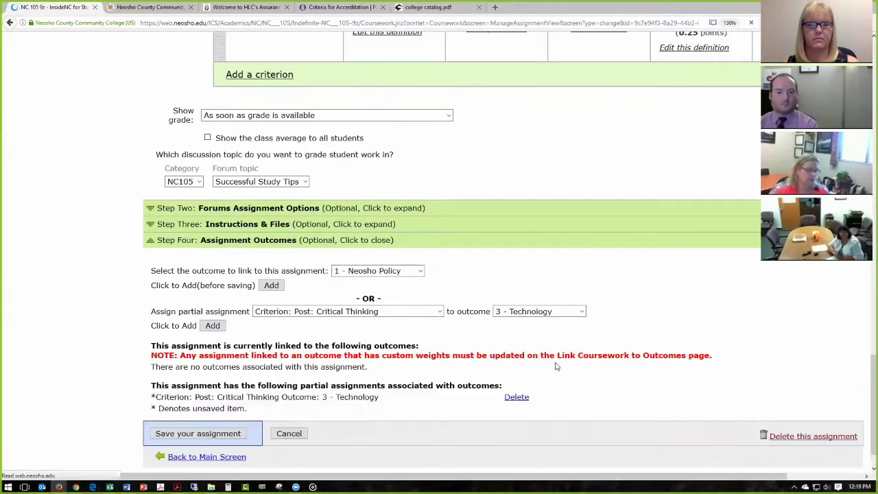
Step: Review the rubric criteria and outcomes offered for partial assignments and save the forum assignment
{"action": "left_click", "coordinate": [287, 315]}
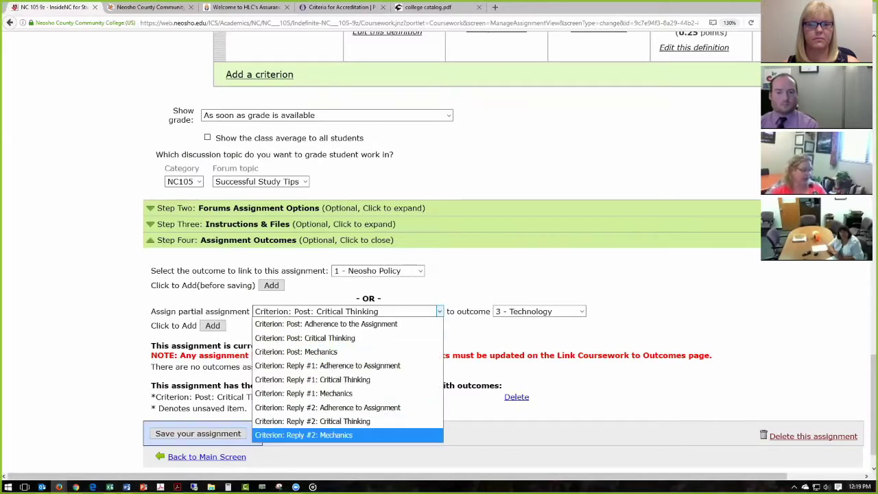
{"action": "left_click", "coordinate": [305, 339]}
{"action": "left_click", "coordinate": [511, 312]}
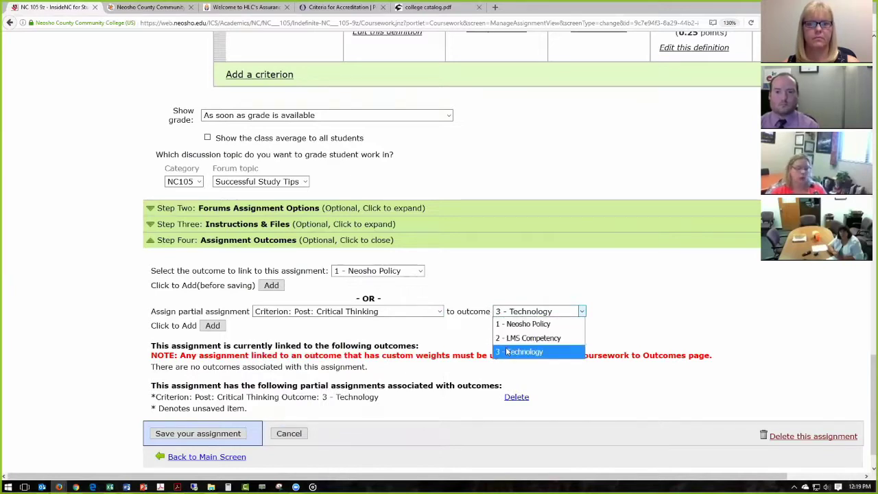
{"action": "left_click", "coordinate": [357, 315]}
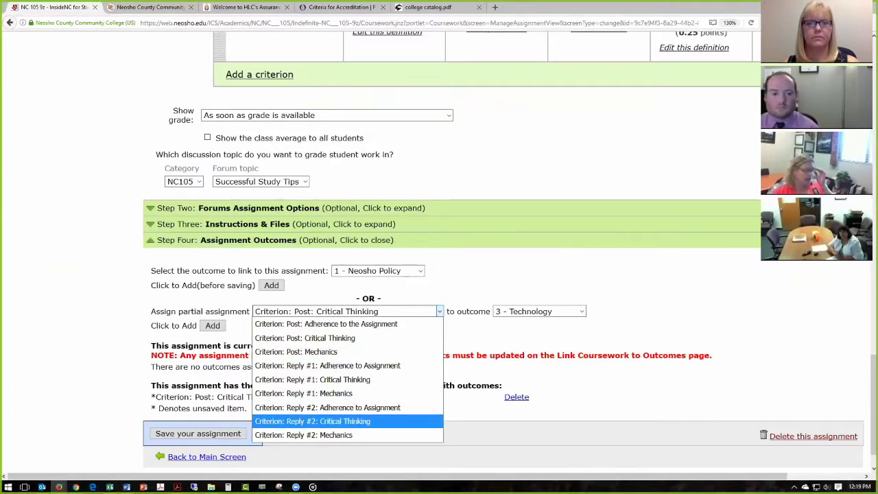
{"action": "left_click", "coordinate": [500, 284]}
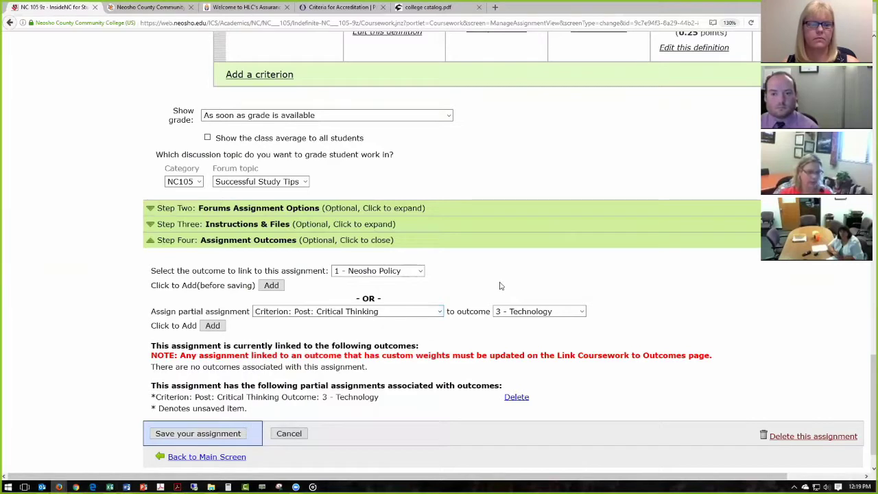
{"action": "scroll", "coordinate": [500, 284], "scroll_direction": "down", "scroll_amount": 1}
{"action": "left_click", "coordinate": [198, 392]}
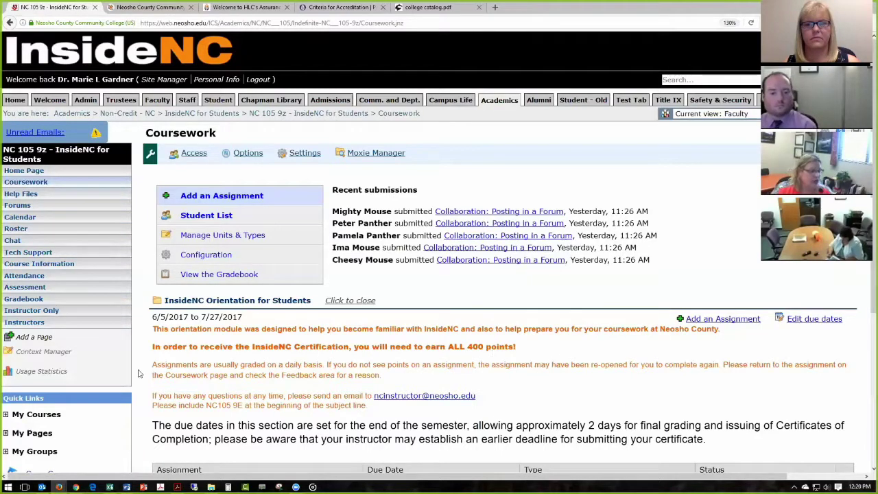
Step: Open Link Coursework to Outcomes in the course's Assessment page and show the InsideNC Orientation assignments for outcome "1 - Neosho Policy"
{"action": "left_click", "coordinate": [26, 291]}
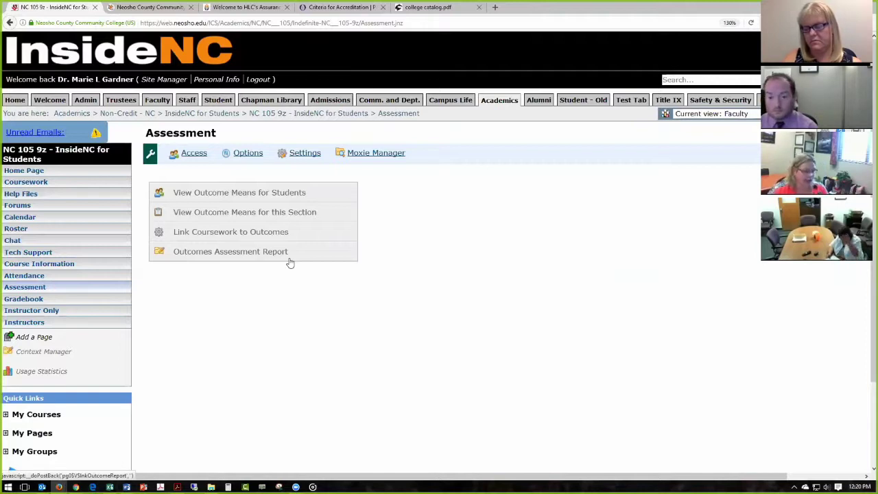
{"action": "left_click", "coordinate": [245, 234]}
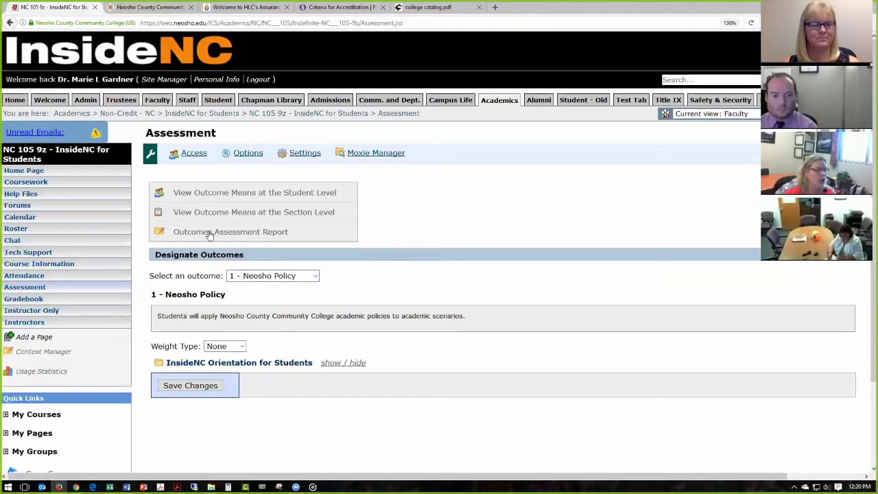
{"action": "left_click", "coordinate": [302, 276]}
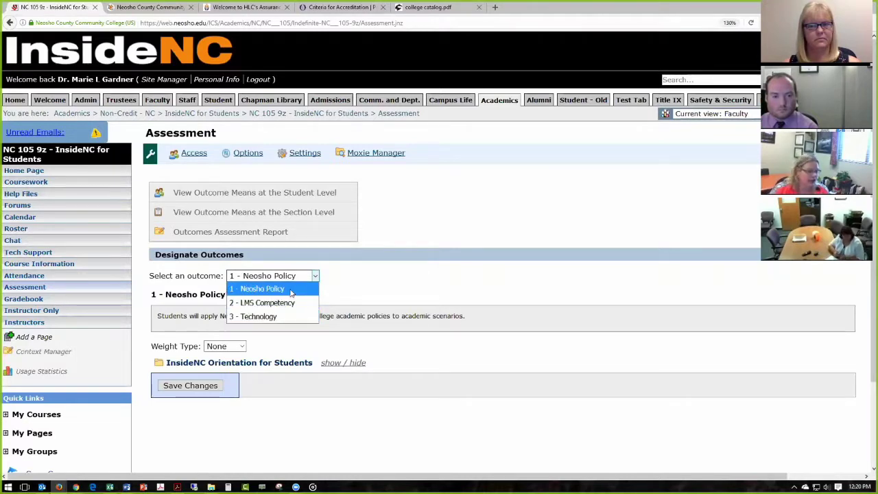
{"action": "left_click", "coordinate": [291, 289]}
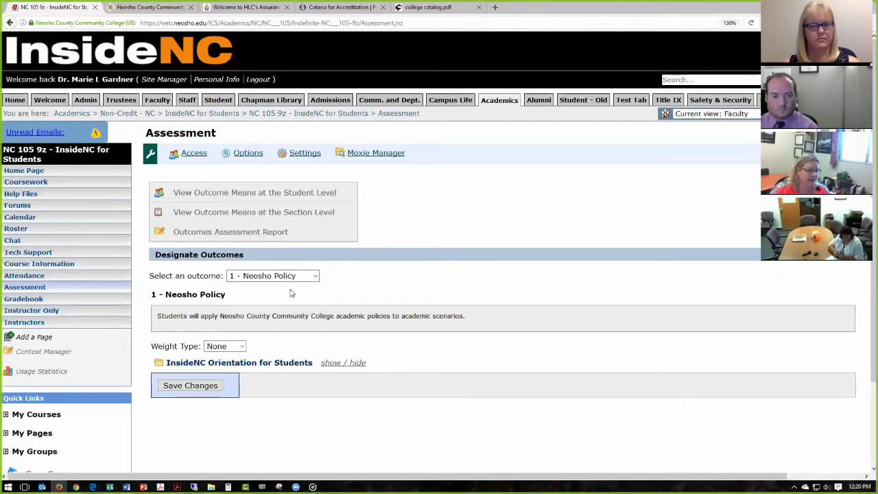
{"action": "left_click", "coordinate": [350, 363]}
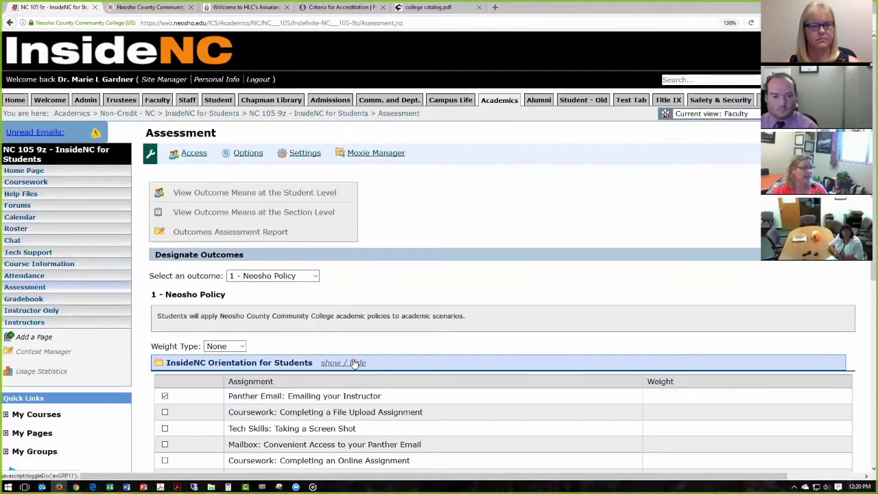
Step: Examine which assignments, sections and rubric criteria are selected for outcome "1 - Neosho Policy"
{"action": "scroll", "coordinate": [353, 363], "scroll_direction": "down", "scroll_amount": 1}
{"action": "scroll", "coordinate": [353, 363], "scroll_direction": "down", "scroll_amount": 1}
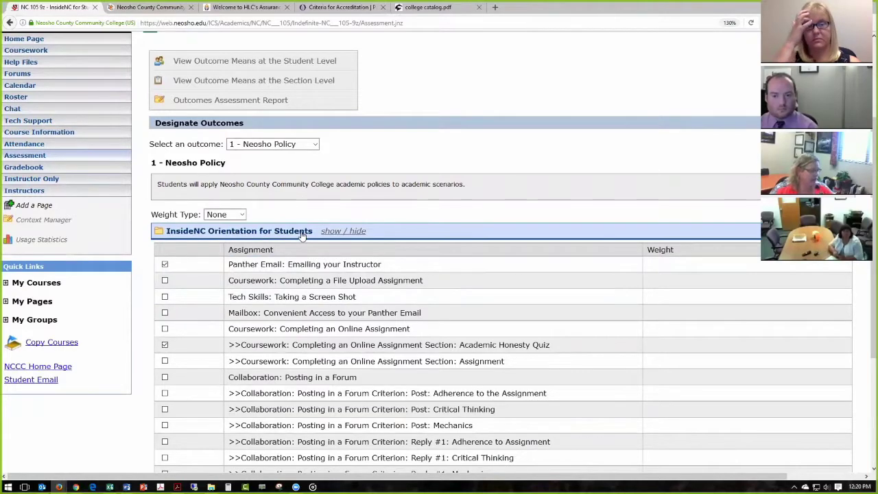
{"action": "scroll", "coordinate": [306, 237], "scroll_direction": "down", "scroll_amount": 1}
{"action": "scroll", "coordinate": [315, 253], "scroll_direction": "up", "scroll_amount": 1}
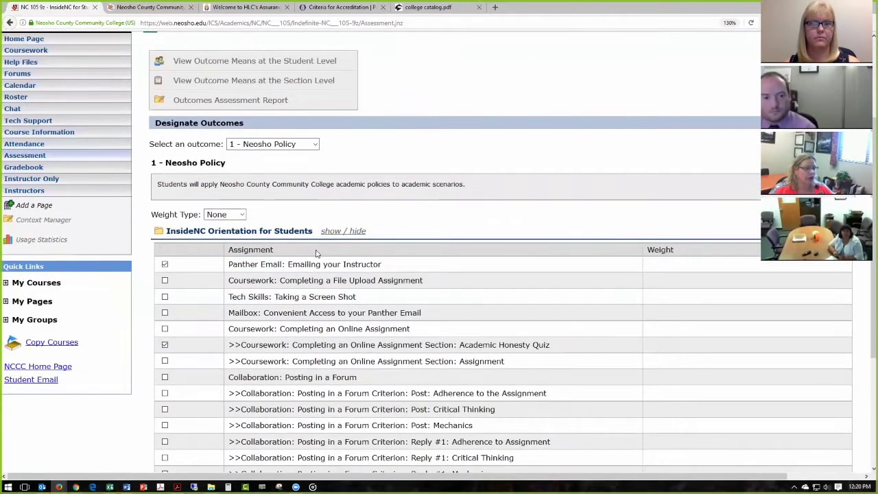
{"action": "scroll", "coordinate": [315, 252], "scroll_direction": "down", "scroll_amount": 2}
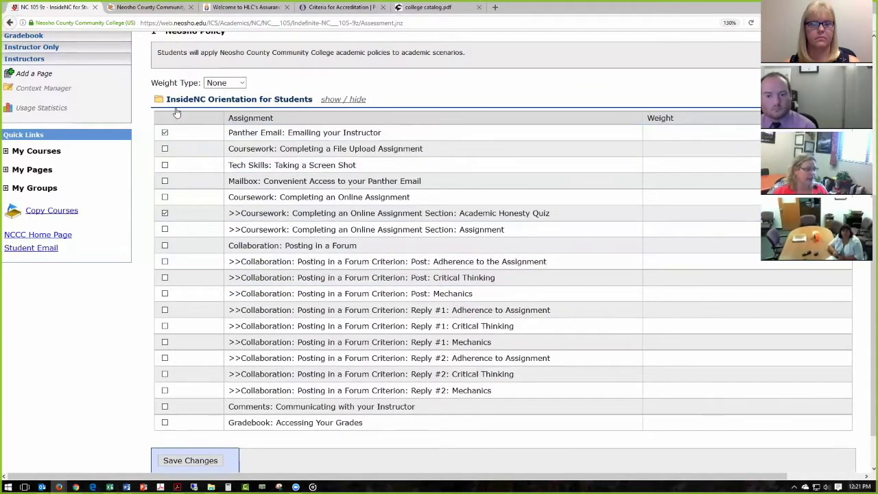
{"action": "scroll", "coordinate": [334, 168], "scroll_direction": "up", "scroll_amount": 1}
{"action": "left_click", "coordinate": [334, 166]}
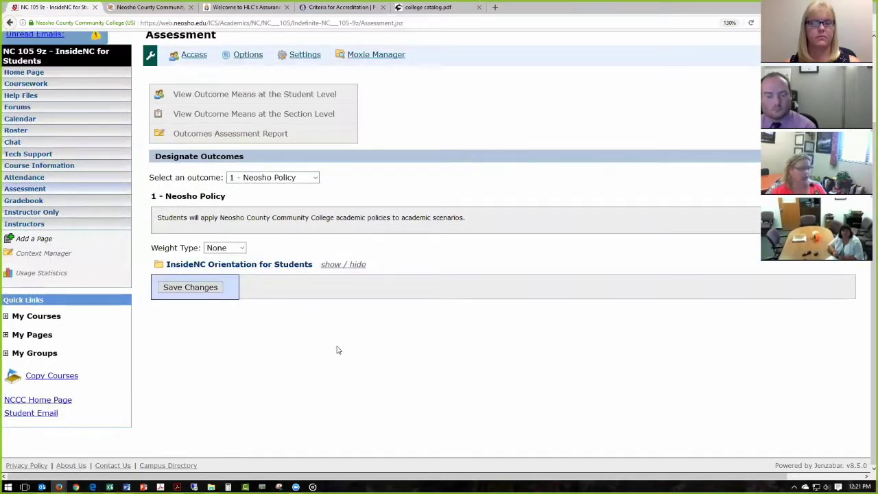
{"action": "left_click", "coordinate": [333, 266]}
{"action": "scroll", "coordinate": [398, 278], "scroll_direction": "down", "scroll_amount": 1}
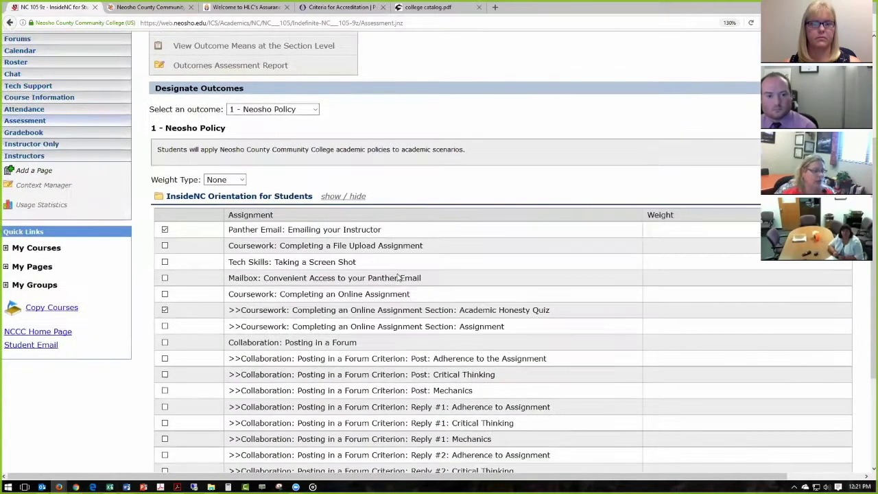
{"action": "scroll", "coordinate": [397, 277], "scroll_direction": "down", "scroll_amount": 1}
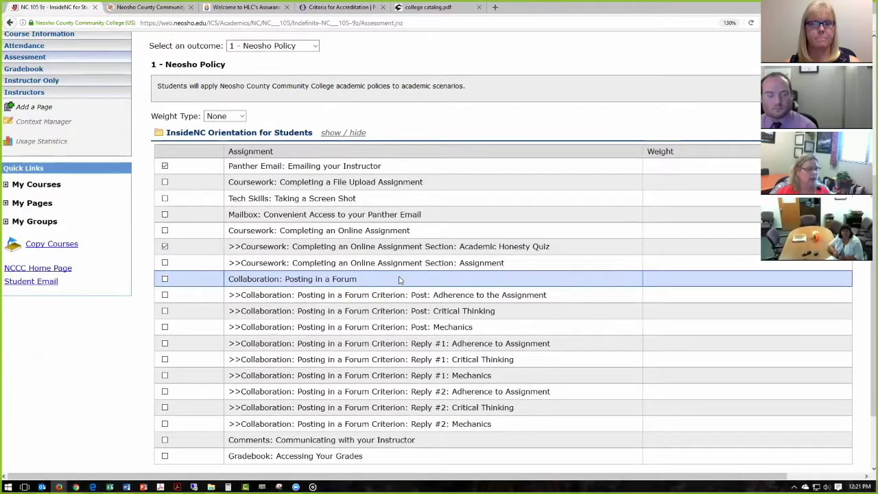
{"action": "scroll", "coordinate": [400, 279], "scroll_direction": "down", "scroll_amount": 1}
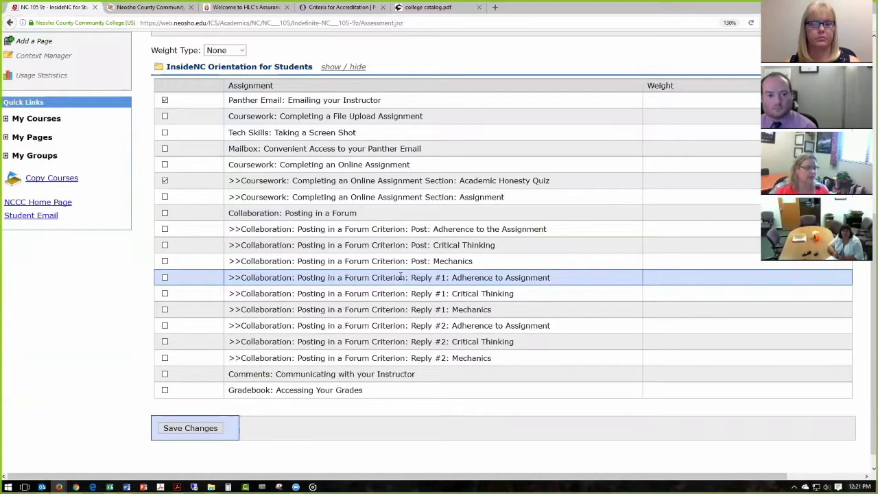
{"action": "scroll", "coordinate": [402, 277], "scroll_direction": "up", "scroll_amount": 1}
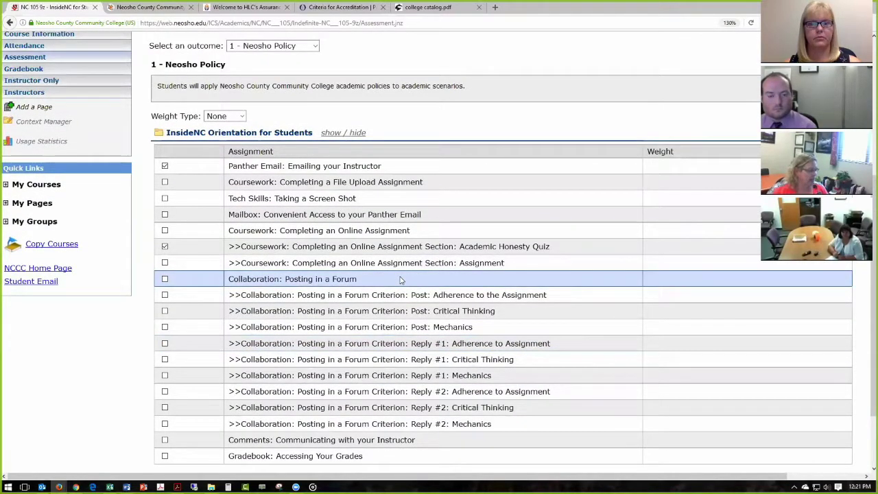
{"action": "scroll", "coordinate": [401, 274], "scroll_direction": "up", "scroll_amount": 1}
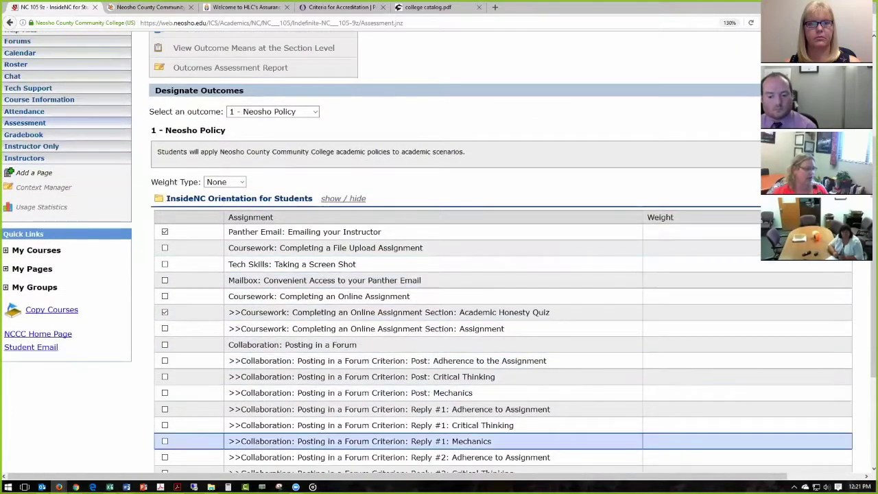
{"action": "scroll", "coordinate": [304, 327], "scroll_direction": "up", "scroll_amount": 1}
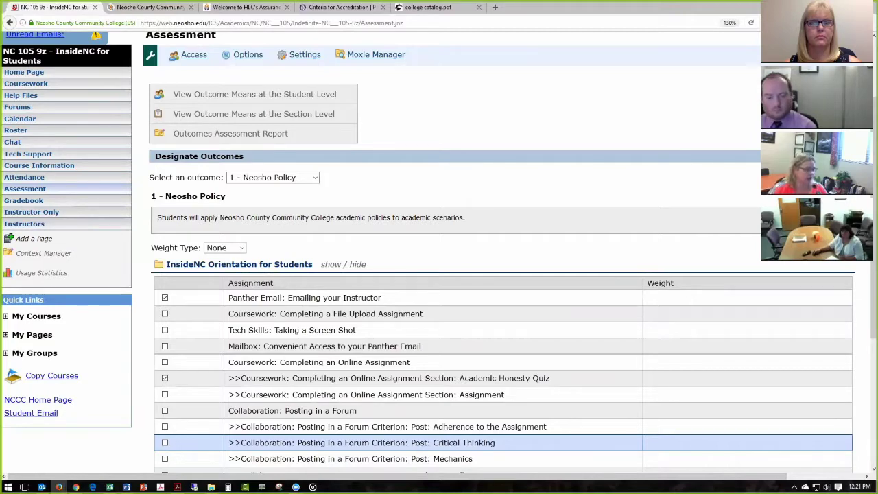
{"action": "scroll", "coordinate": [375, 375], "scroll_direction": "up", "scroll_amount": 3}
{"action": "scroll", "coordinate": [375, 375], "scroll_direction": "down", "scroll_amount": 4}
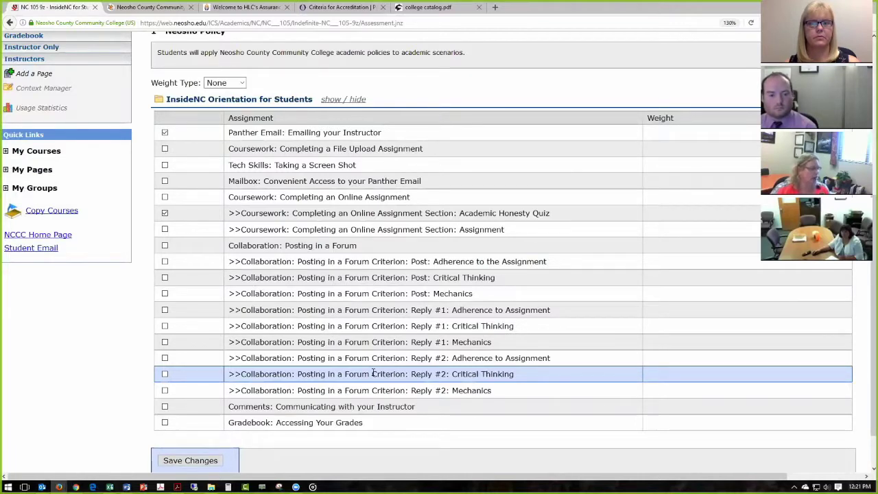
{"action": "scroll", "coordinate": [362, 295], "scroll_direction": "up", "scroll_amount": 1}
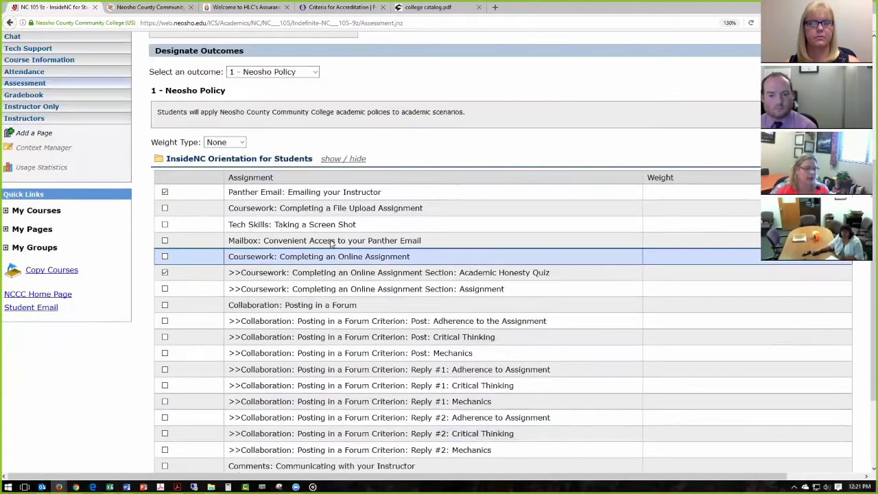
Step: Highlight the online assignment's section entries and the forum assignment's criterion entries in the outcome's coursework list
{"action": "left_click_drag", "start_coordinate": [510, 296], "coordinate": [233, 278]}
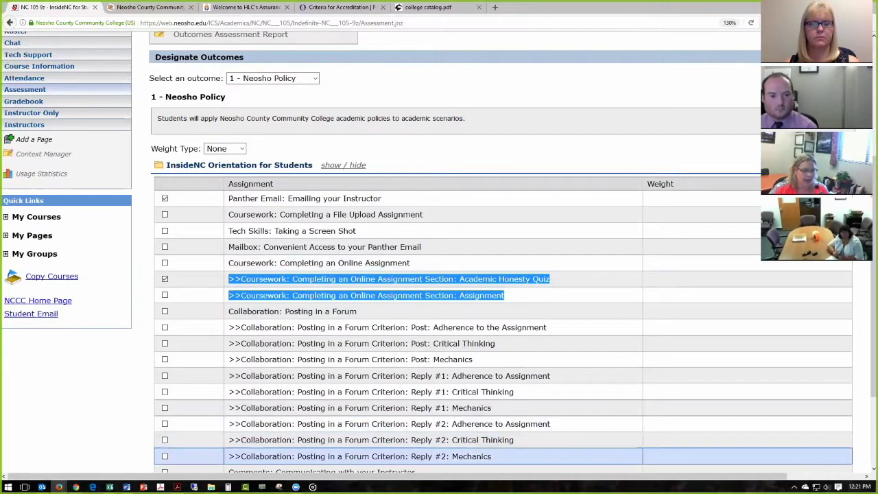
{"action": "left_click_drag", "start_coordinate": [494, 456], "coordinate": [225, 332]}
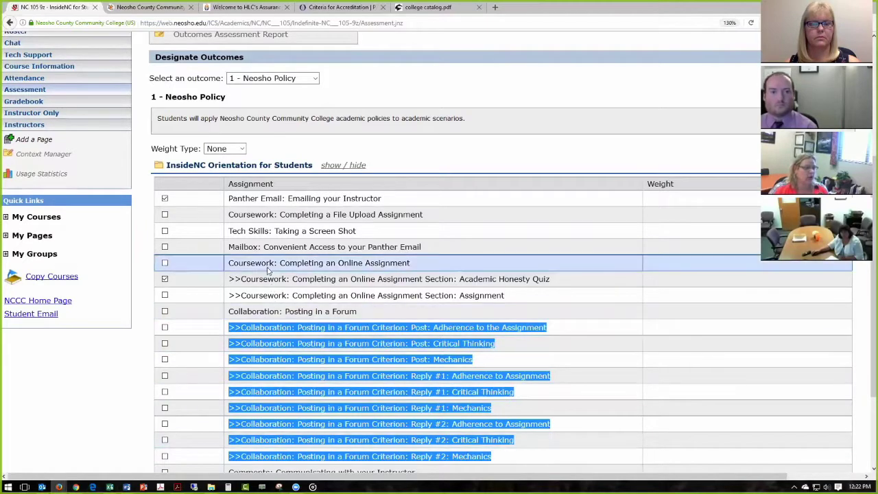
{"action": "left_click_drag", "start_coordinate": [228, 279], "coordinate": [499, 293]}
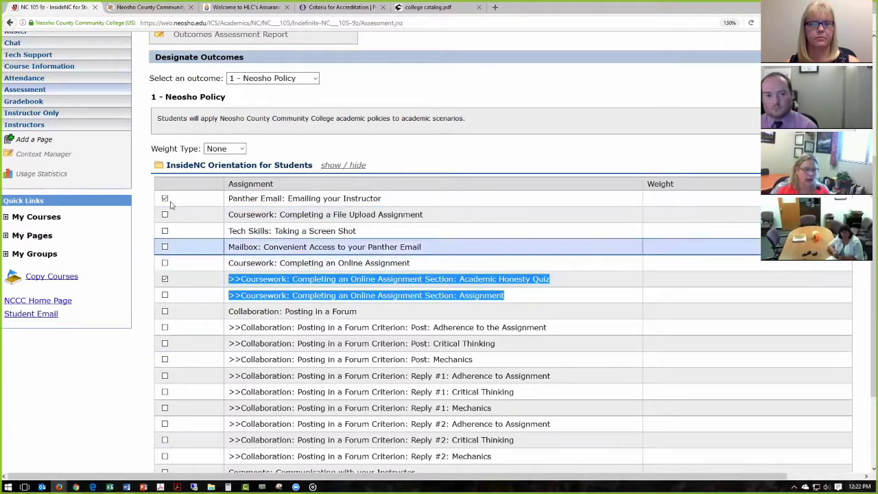
{"action": "scroll", "coordinate": [261, 264], "scroll_direction": "down", "scroll_amount": 3}
{"action": "scroll", "coordinate": [274, 275], "scroll_direction": "up", "scroll_amount": 3}
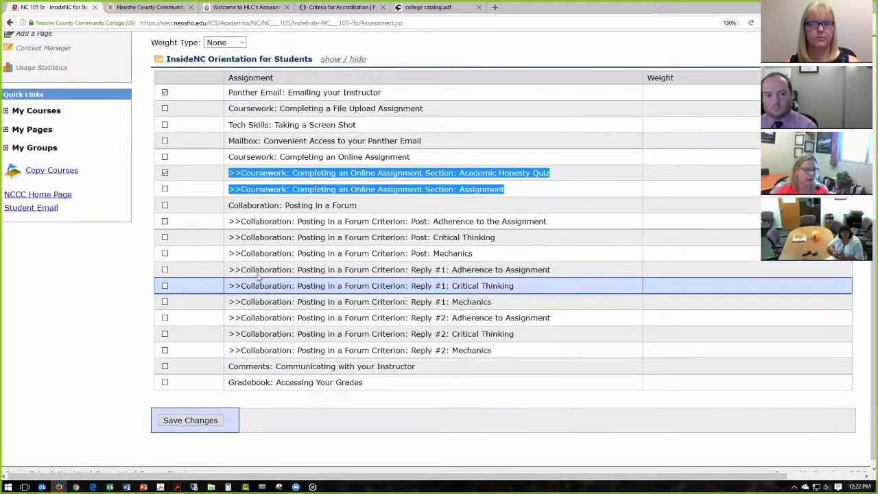
{"action": "scroll", "coordinate": [308, 426], "scroll_direction": "down", "scroll_amount": 1}
{"action": "scroll", "coordinate": [309, 423], "scroll_direction": "down", "scroll_amount": 1}
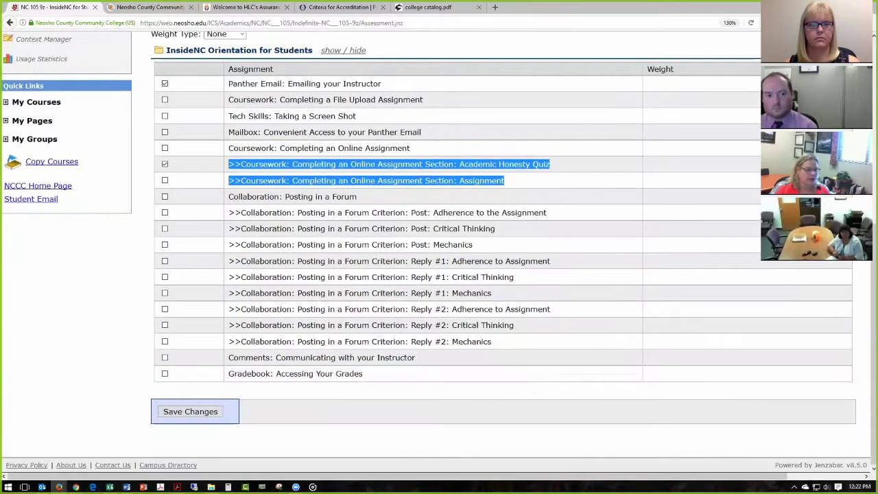
Step: Switch the designated outcome to "2 - LMS Competency" and show its InsideNC Orientation assignments
{"action": "scroll", "coordinate": [312, 114], "scroll_direction": "up", "scroll_amount": 4}
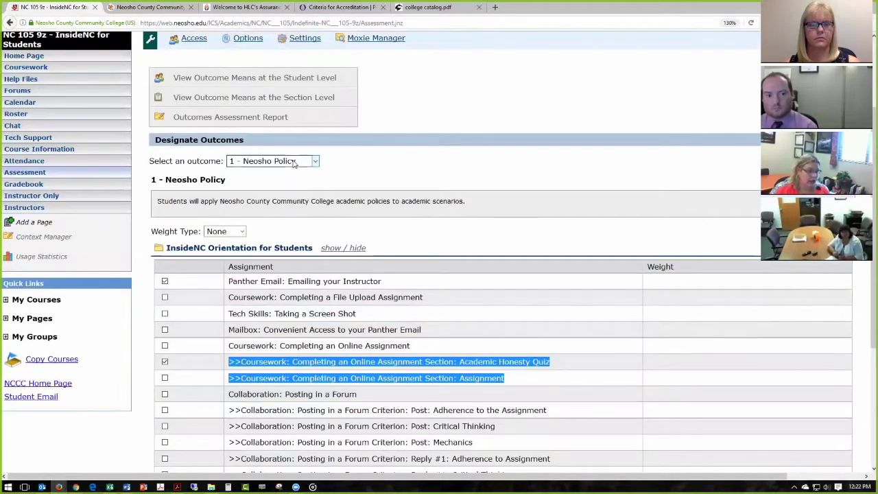
{"action": "left_click", "coordinate": [281, 162]}
{"action": "left_click", "coordinate": [283, 189]}
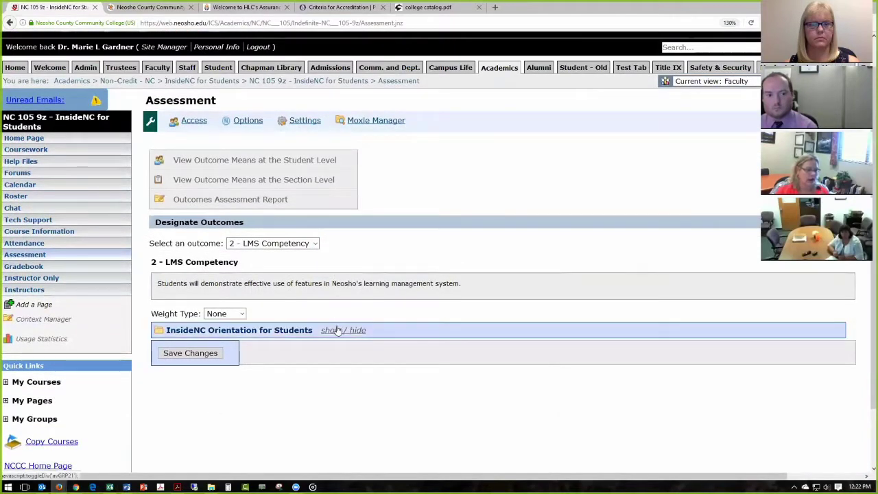
{"action": "left_click", "coordinate": [336, 329]}
{"action": "scroll", "coordinate": [343, 323], "scroll_direction": "down", "scroll_amount": 1}
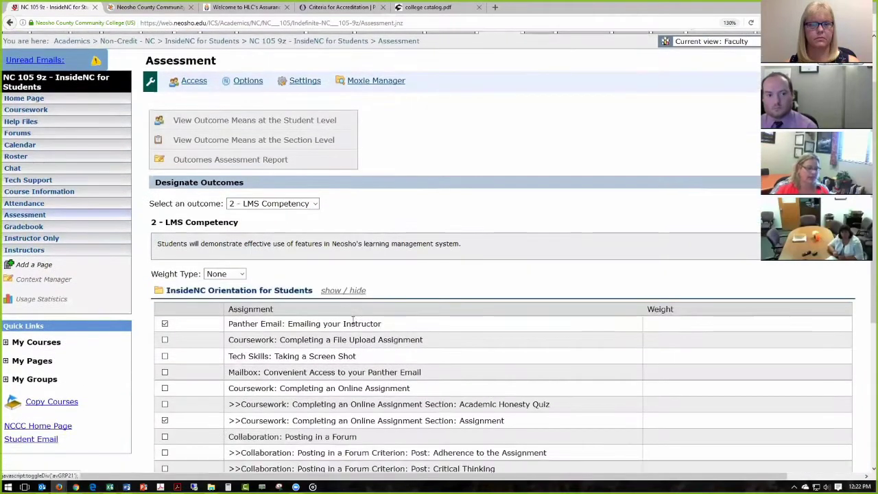
{"action": "scroll", "coordinate": [353, 321], "scroll_direction": "down", "scroll_amount": 1}
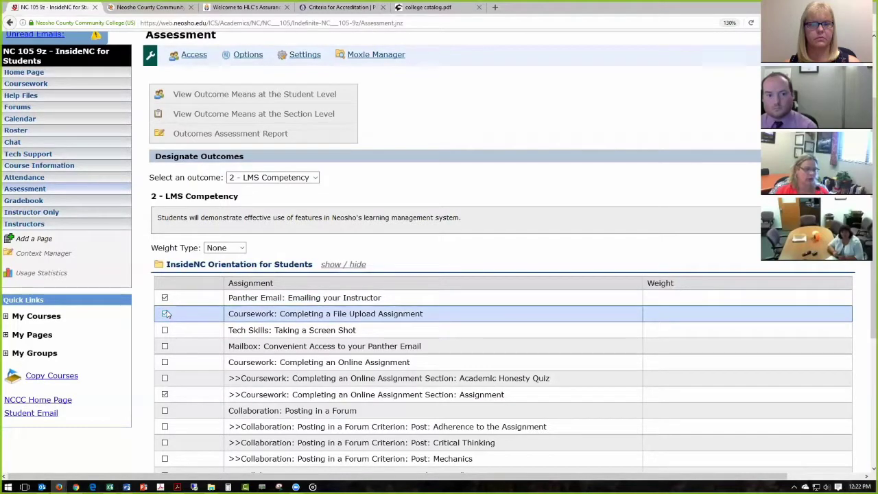
Step: Select the file upload, online and forum assignments as whole assignments for LMS Competency, clearing the online assignment's "Section: Assignment" entry
{"action": "left_click", "coordinate": [165, 313]}
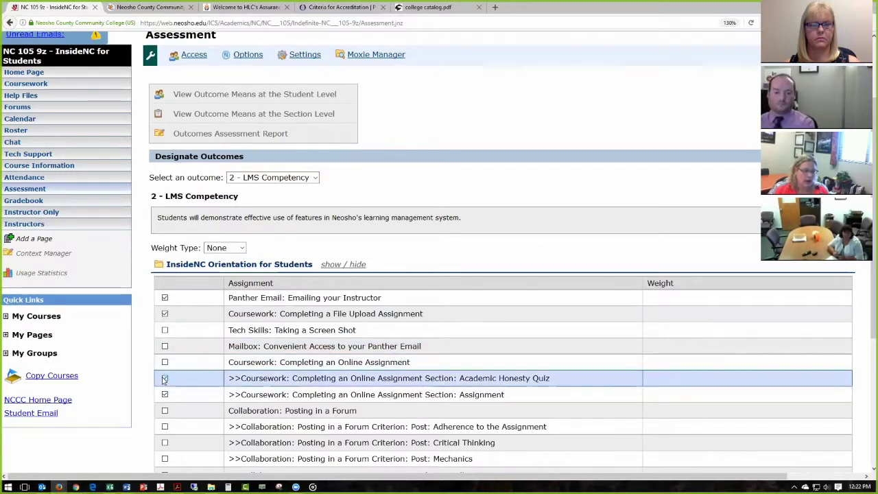
{"action": "left_click", "coordinate": [165, 362]}
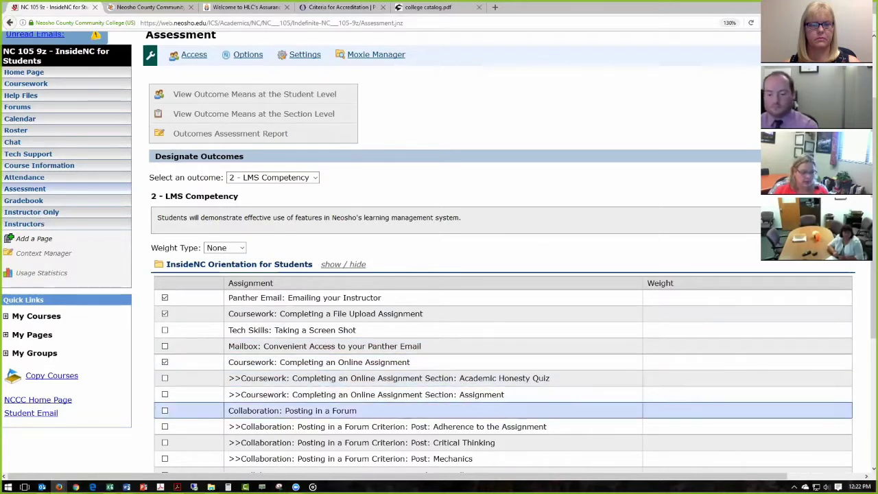
{"action": "left_click", "coordinate": [165, 410]}
Step: Add "Comments: Communicating with your Instructor" and "Gradebook: Accessing Your Grades" to the LMS Competency outcome and save the changes
{"action": "scroll", "coordinate": [164, 410], "scroll_direction": "down", "scroll_amount": 3}
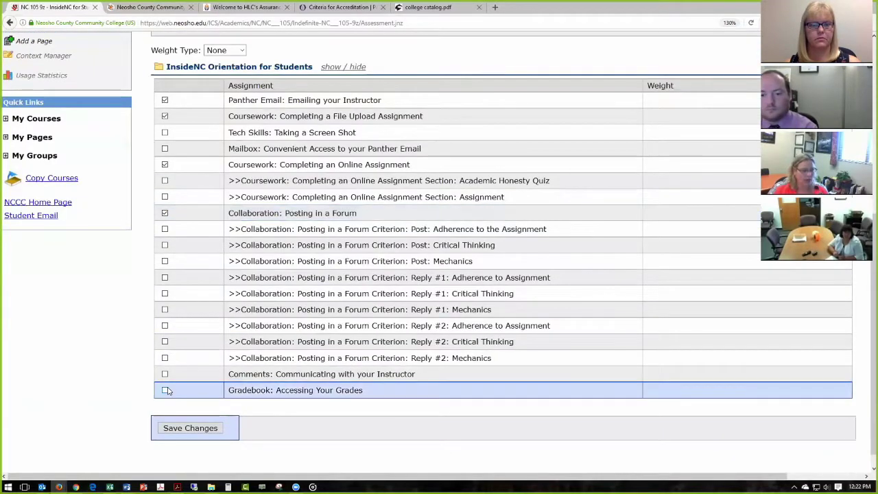
{"action": "left_click", "coordinate": [165, 374]}
{"action": "left_click", "coordinate": [165, 389]}
{"action": "left_click", "coordinate": [191, 427]}
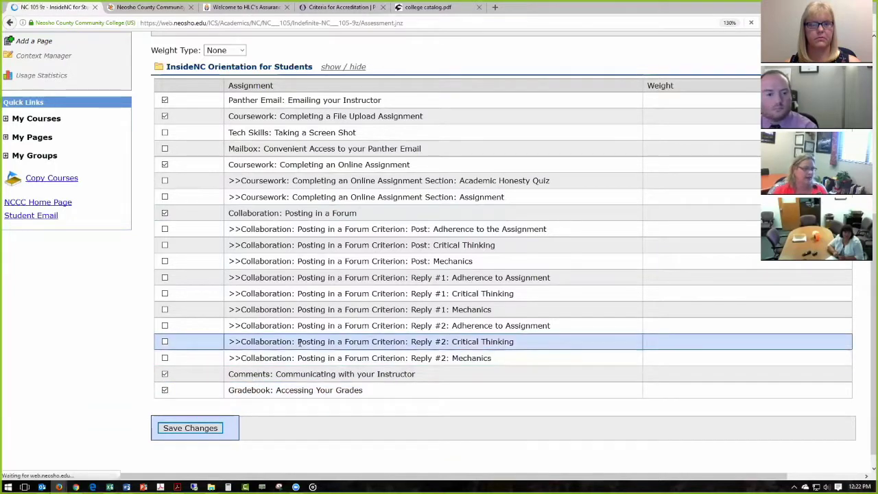
Step: Switch the designated outcome to "3 - Technology" and show its InsideNC Orientation assignments
{"action": "left_click", "coordinate": [272, 275]}
{"action": "left_click", "coordinate": [264, 317]}
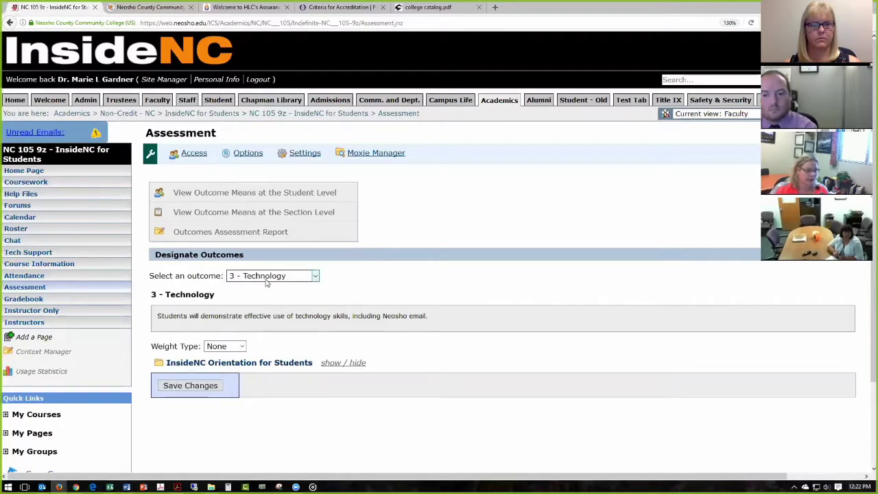
{"action": "left_click", "coordinate": [331, 362]}
{"action": "scroll", "coordinate": [405, 354], "scroll_direction": "down", "scroll_amount": 1}
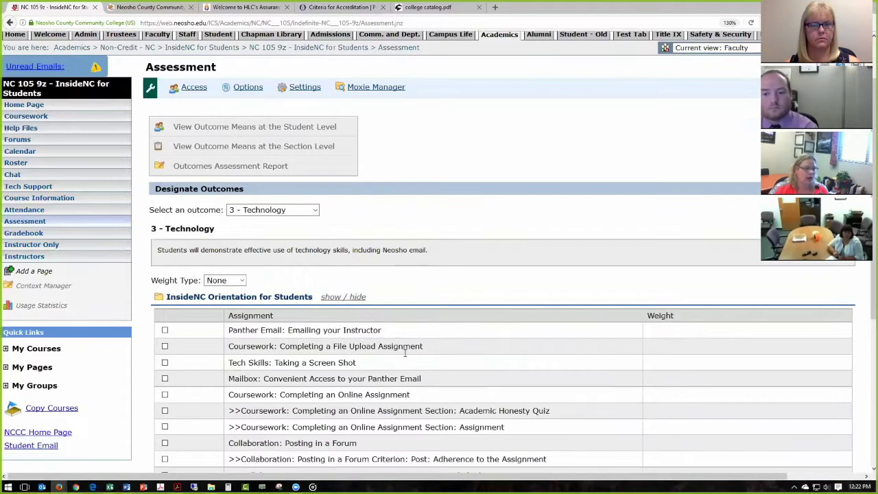
{"action": "scroll", "coordinate": [405, 352], "scroll_direction": "down", "scroll_amount": 1}
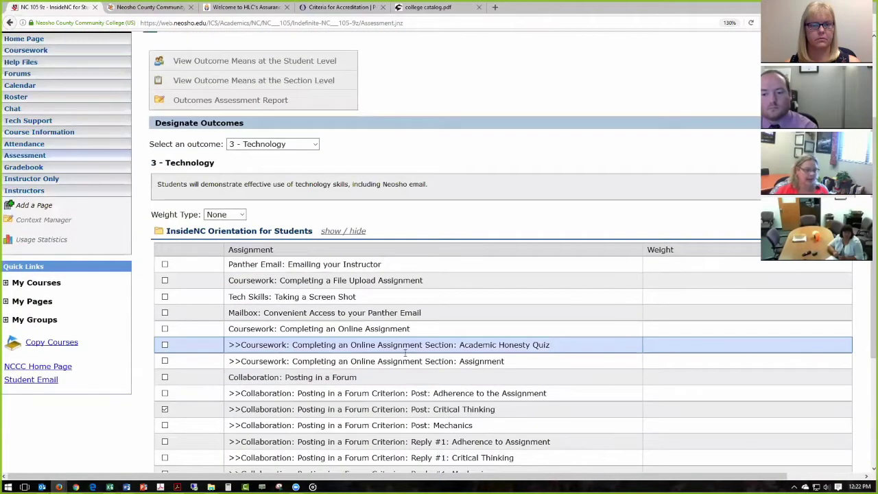
Step: Select the screen shot and mailbox assignments for the Technology outcome, clear "Post: Critical Thinking", and save the changes
{"action": "left_click", "coordinate": [165, 296]}
{"action": "left_click", "coordinate": [165, 313]}
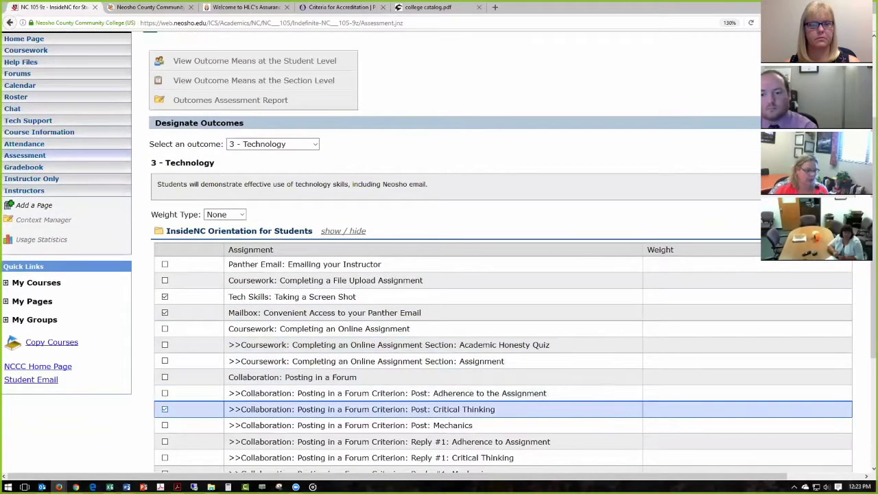
{"action": "left_click", "coordinate": [165, 409]}
{"action": "scroll", "coordinate": [165, 409], "scroll_direction": "down", "scroll_amount": 1}
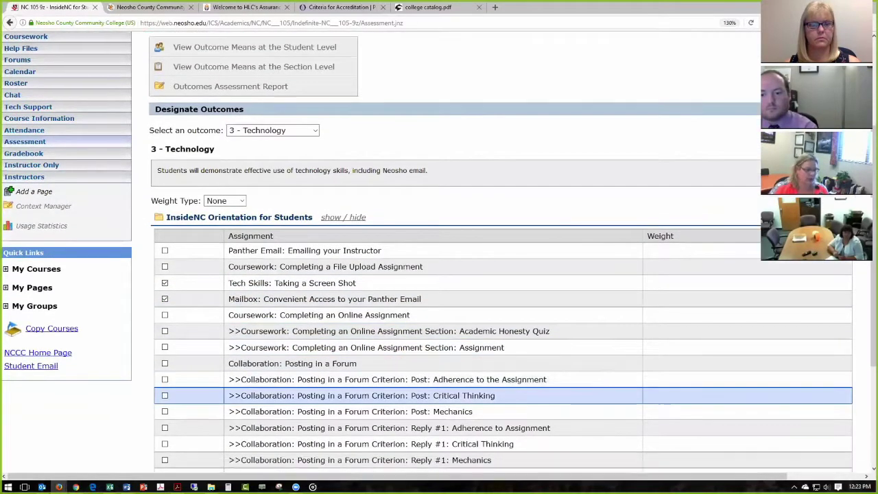
{"action": "scroll", "coordinate": [164, 395], "scroll_direction": "down", "scroll_amount": 2}
{"action": "left_click", "coordinate": [191, 410]}
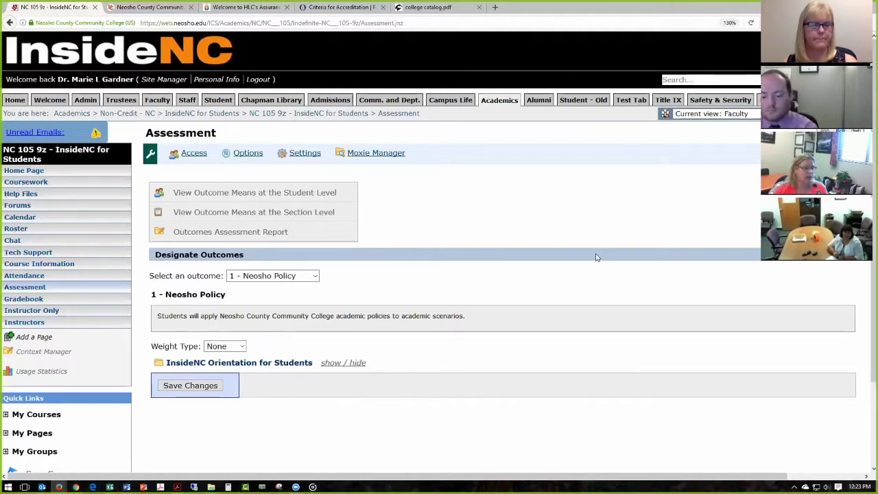
Step: Reopen the "3 - Technology" outcome with its assignments shown and set its Weight Type to Custom
{"action": "left_click_drag", "start_coordinate": [149, 347], "coordinate": [251, 348]}
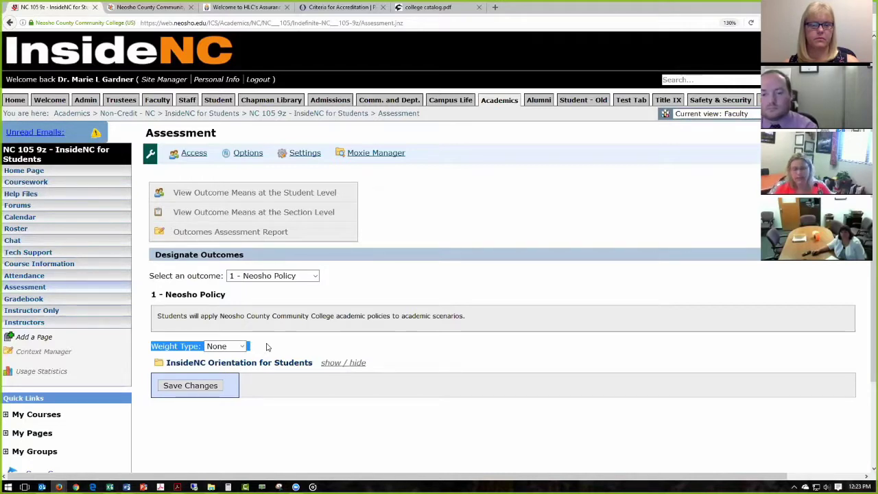
{"action": "left_click", "coordinate": [272, 349]}
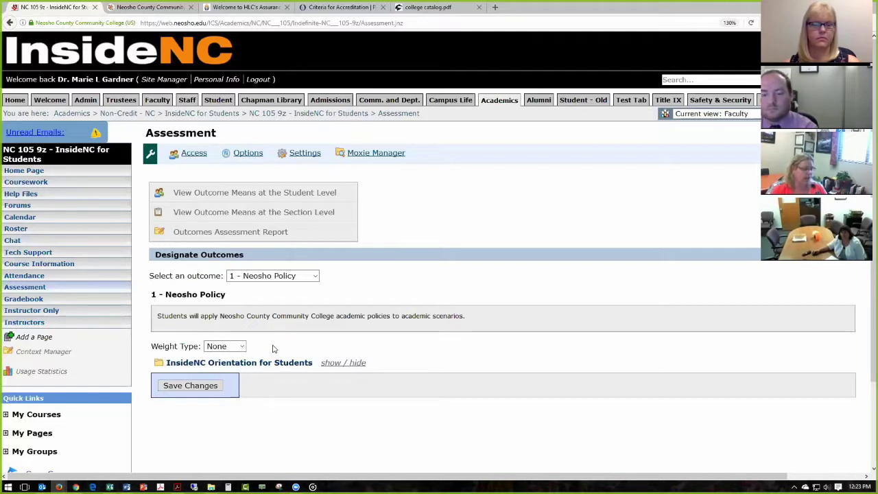
{"action": "left_click", "coordinate": [297, 277]}
{"action": "left_click", "coordinate": [291, 315]}
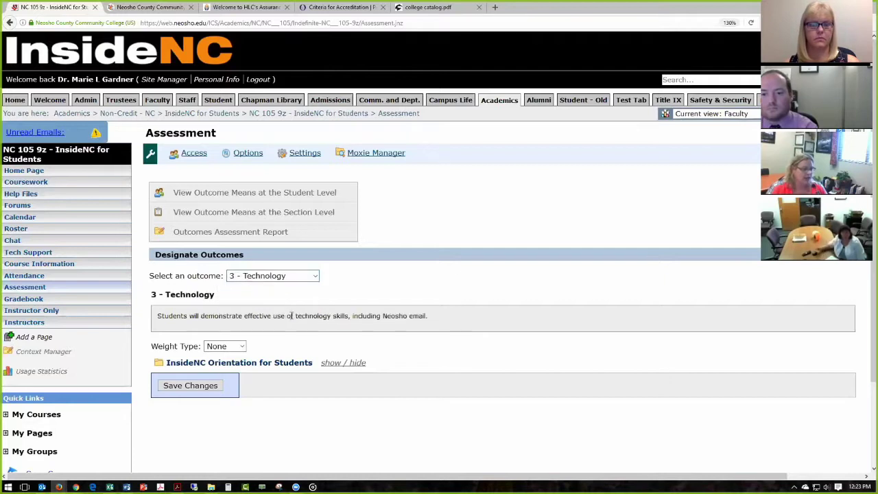
{"action": "left_click", "coordinate": [331, 365]}
{"action": "scroll", "coordinate": [232, 338], "scroll_direction": "down", "scroll_amount": 3}
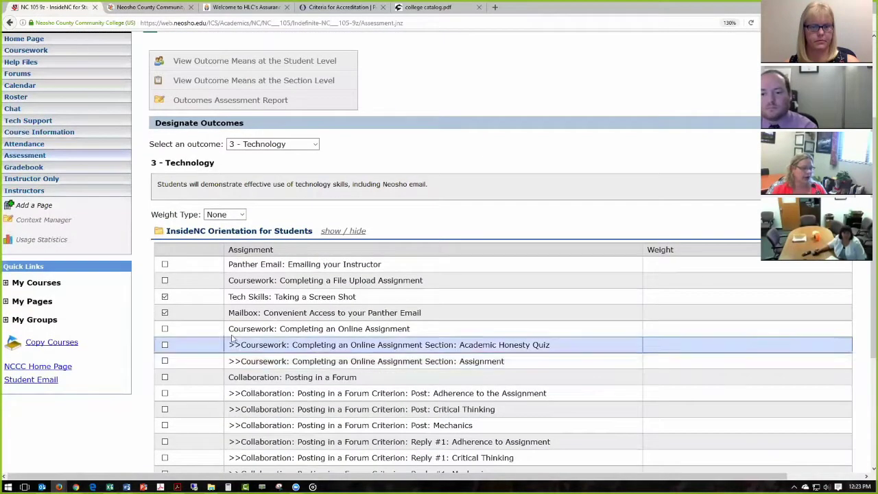
{"action": "left_click", "coordinate": [230, 214]}
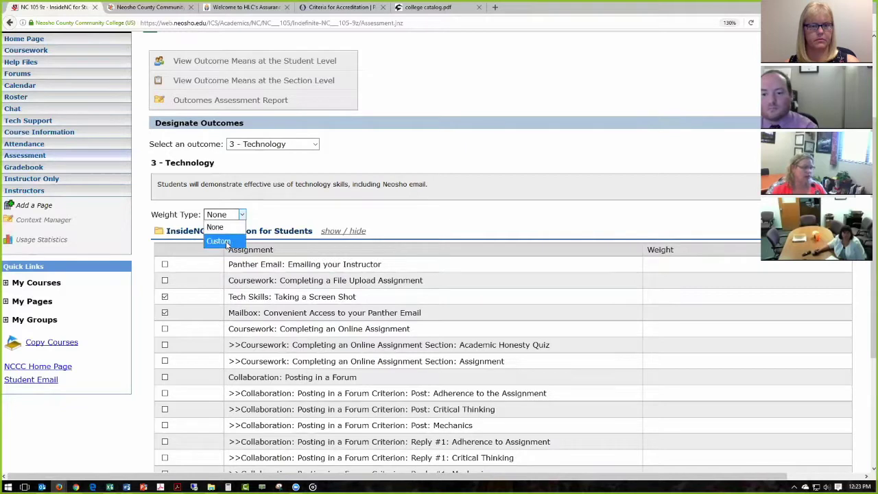
{"action": "left_click", "coordinate": [223, 240]}
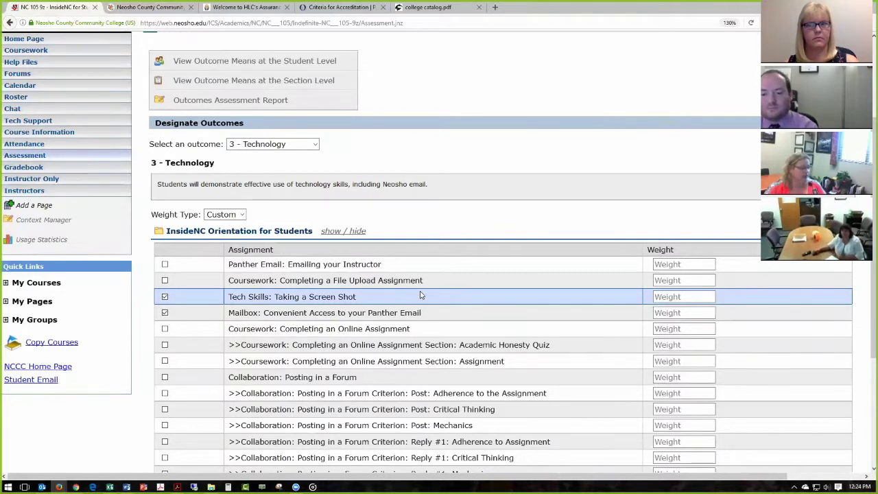
Step: Enter a weight of 75 for "Tech Skills: Taking a Screen Shot" and 25 for "Mailbox: Convenient Access to your Panther Email"
{"action": "left_click", "coordinate": [657, 297]}
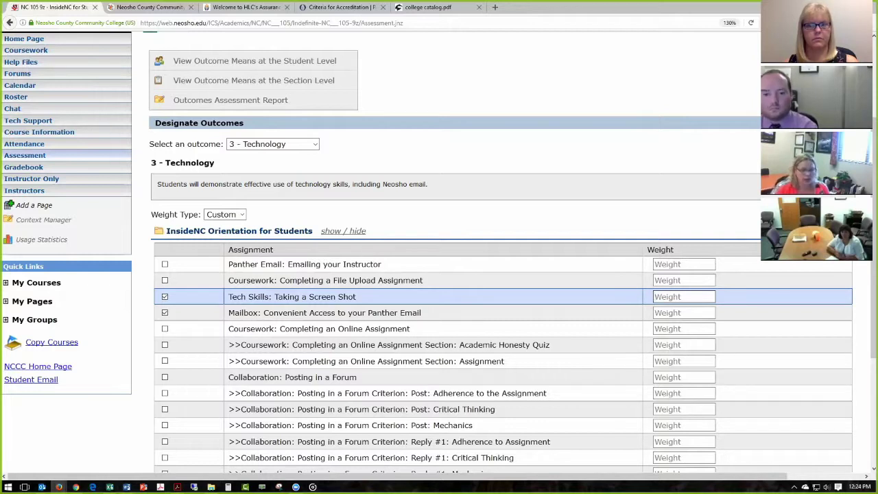
{"action": "type", "text": "75"}
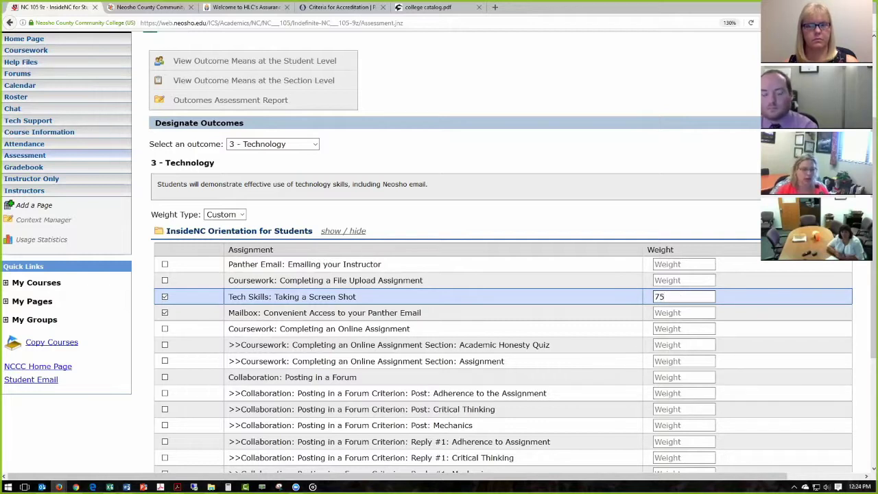
{"action": "key", "text": "Tab"}
{"action": "key", "text": "Tab"}
{"action": "left_click", "coordinate": [663, 313]}
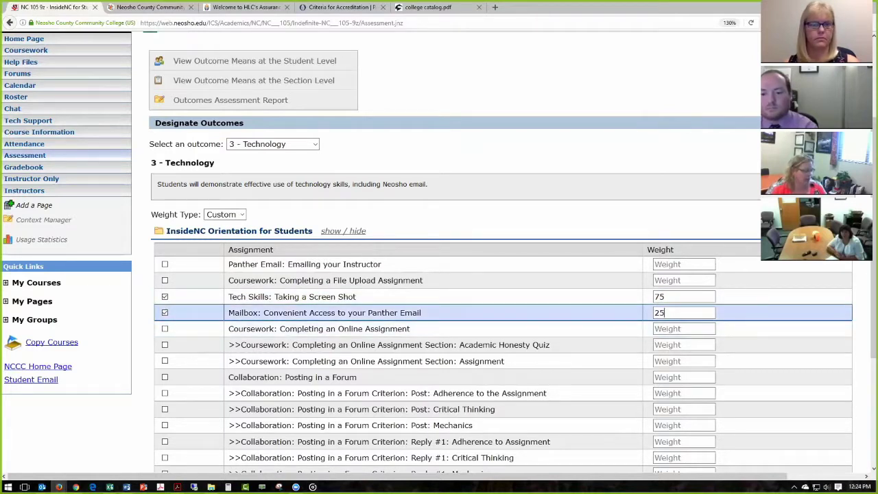
Step: Change the mailbox assignment's weight to 10 and try to save the Technology outcome's weights
{"action": "scroll", "coordinate": [597, 263], "scroll_direction": "down", "scroll_amount": 5}
{"action": "scroll", "coordinate": [598, 264], "scroll_direction": "up", "scroll_amount": 3}
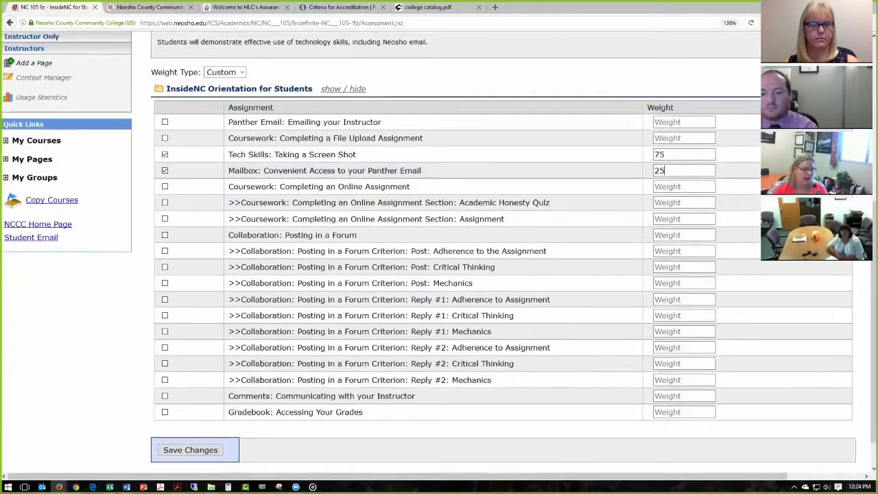
{"action": "scroll", "coordinate": [598, 263], "scroll_direction": "up", "scroll_amount": 2}
{"action": "double_click", "coordinate": [658, 395]}
{"action": "type", "text": "10"}
{"action": "scroll", "coordinate": [659, 395], "scroll_direction": "down", "scroll_amount": 2}
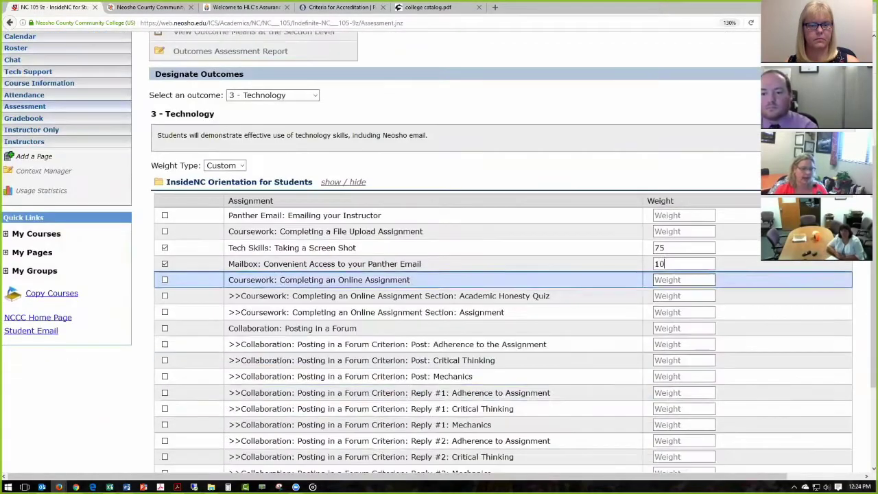
{"action": "scroll", "coordinate": [658, 395], "scroll_direction": "down", "scroll_amount": 1}
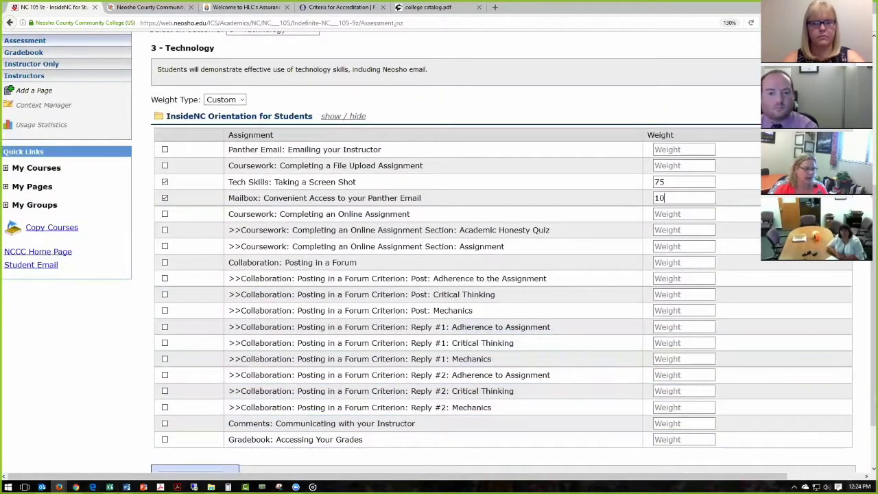
{"action": "scroll", "coordinate": [501, 274], "scroll_direction": "down", "scroll_amount": 1}
{"action": "left_click", "coordinate": [190, 413]}
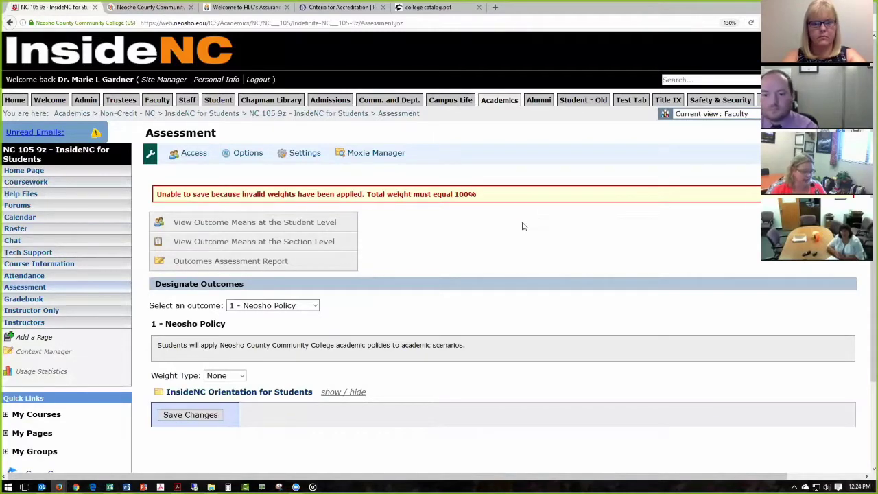
{"action": "left_click", "coordinate": [330, 392]}
{"action": "left_click", "coordinate": [235, 378]}
{"action": "left_click", "coordinate": [217, 402]}
{"action": "scroll", "coordinate": [303, 186], "scroll_direction": "down", "scroll_amount": 2}
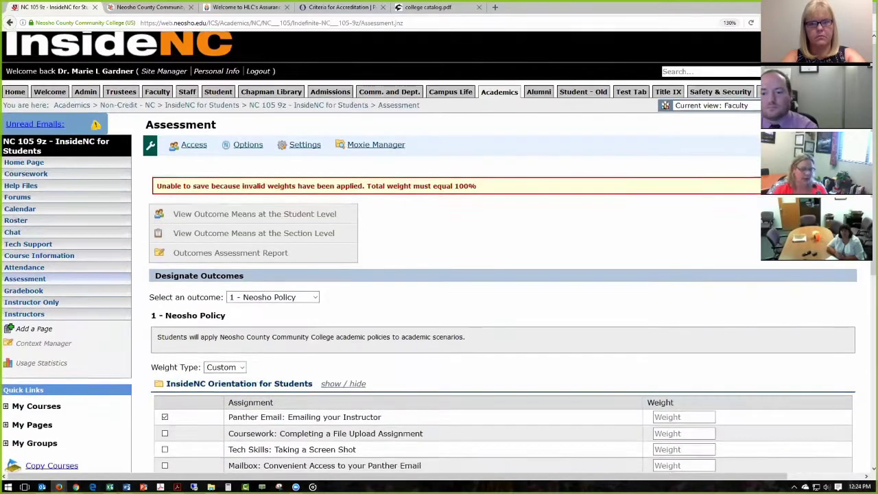
{"action": "scroll", "coordinate": [303, 185], "scroll_direction": "up", "scroll_amount": 1}
{"action": "left_click", "coordinate": [235, 310]}
{"action": "left_click", "coordinate": [217, 322]}
Step: Return to the "3 - Technology" outcome, show its assignments, and choose Custom as the Weight Type
{"action": "left_click", "coordinate": [308, 240]}
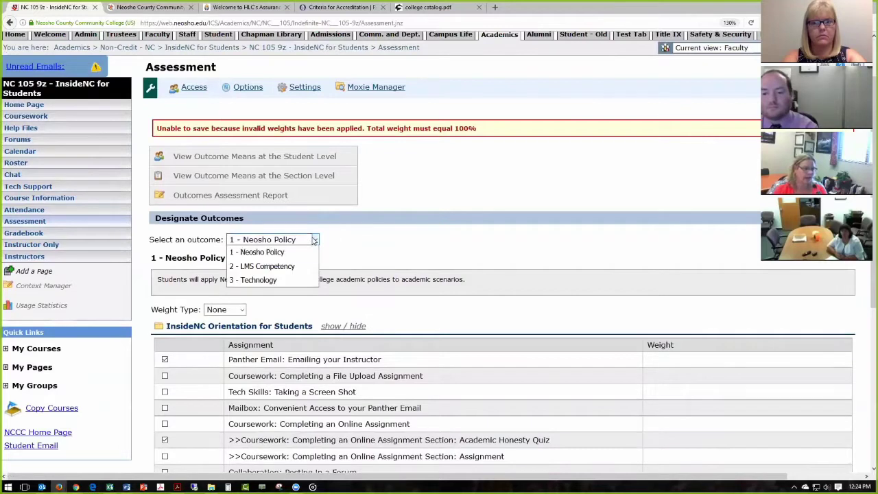
{"action": "left_click", "coordinate": [302, 282]}
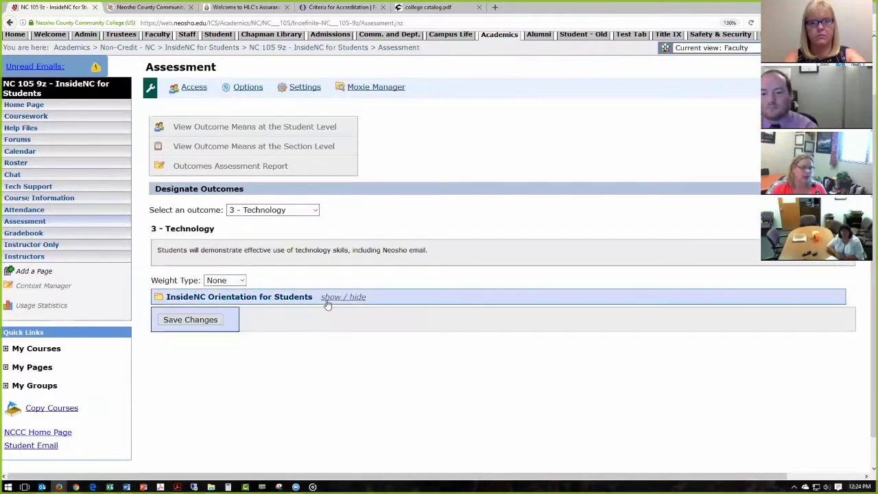
{"action": "left_click", "coordinate": [326, 298]}
{"action": "left_click", "coordinate": [227, 281]}
{"action": "left_click", "coordinate": [219, 307]}
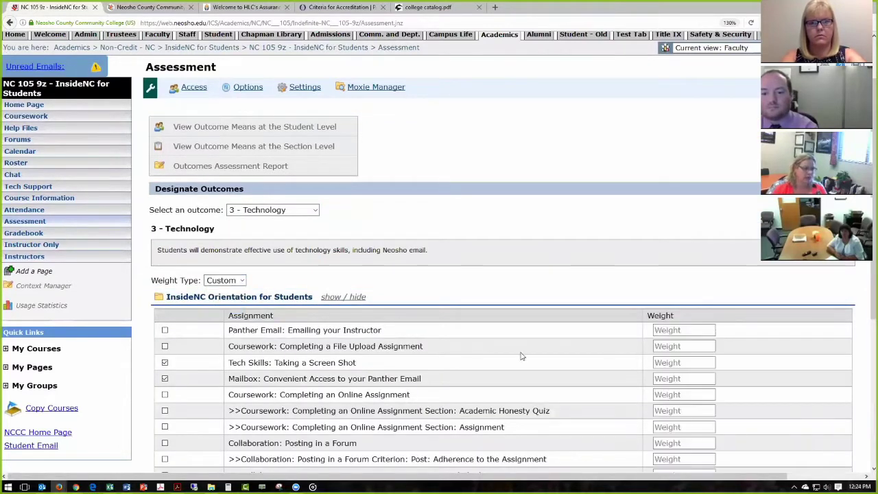
Step: Weight the screen shot assignment at 75 and the mailbox assignment at 25, and save the changes
{"action": "type", "text": "45"}
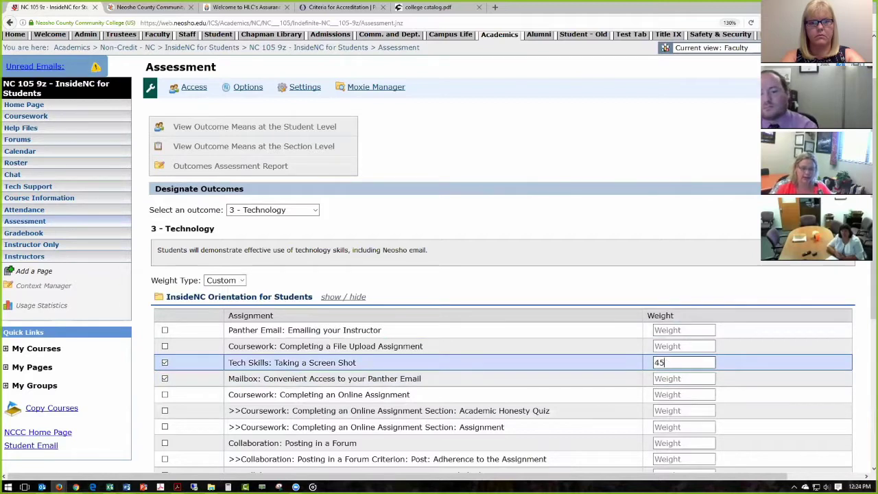
{"action": "key", "text": "BackSpace"}
{"action": "key", "text": "BackSpace"}
{"action": "type", "text": "75"}
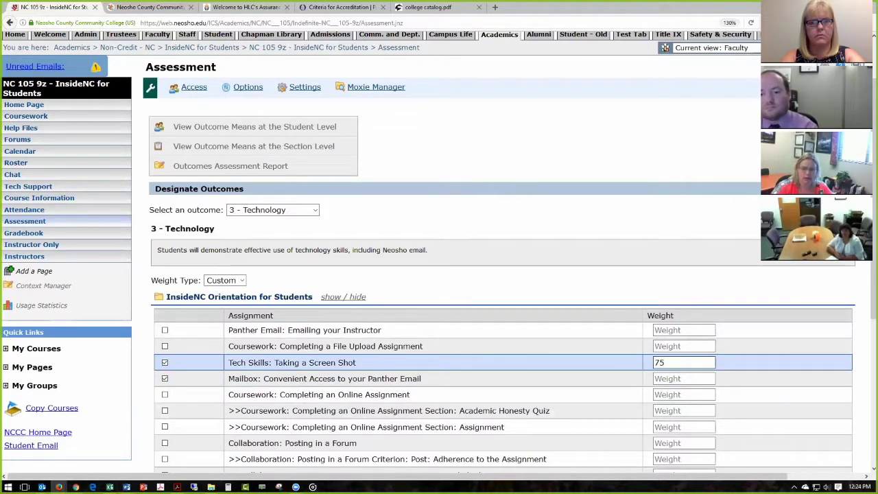
{"action": "left_click", "coordinate": [684, 379]}
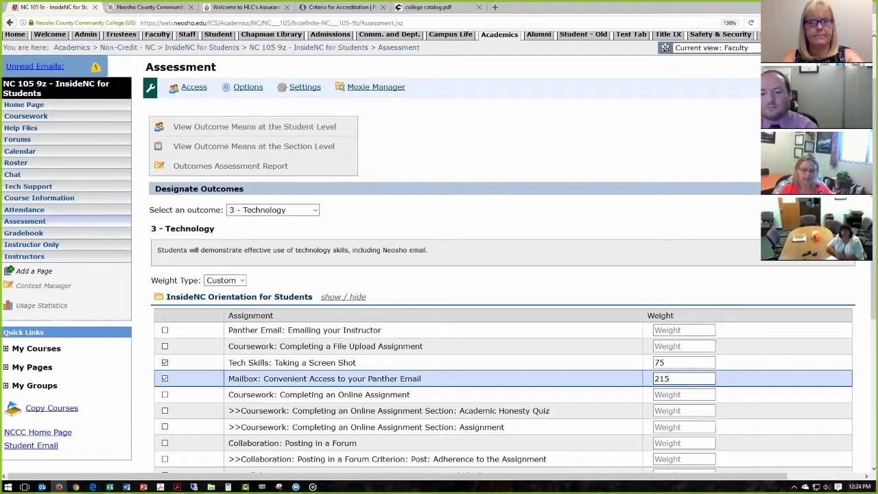
{"action": "scroll", "coordinate": [492, 384], "scroll_direction": "down", "scroll_amount": 3}
{"action": "left_click", "coordinate": [190, 412]}
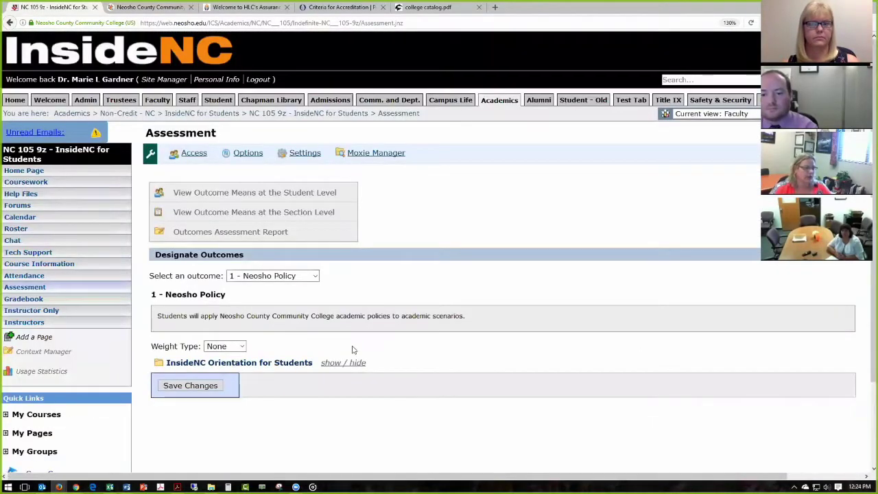
Step: Reopen the "3 - Technology" outcome and show its assignments to check the saved custom weights
{"action": "left_click", "coordinate": [268, 277]}
{"action": "left_click", "coordinate": [260, 316]}
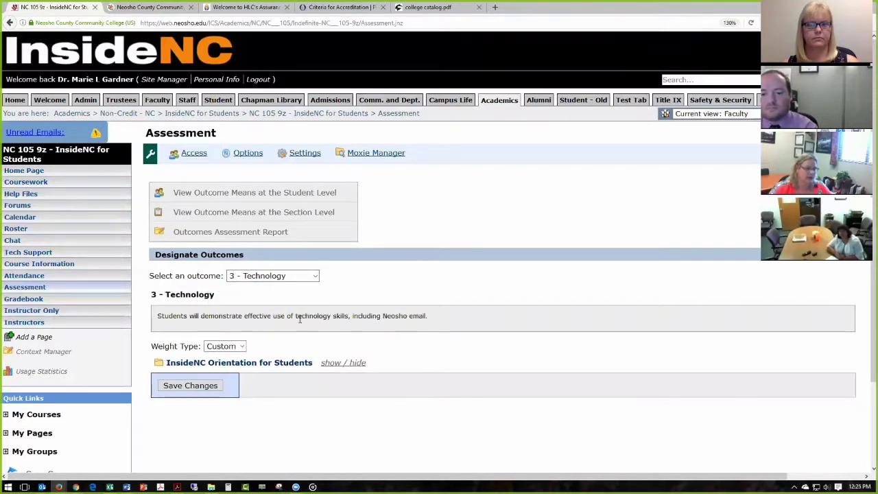
{"action": "left_click", "coordinate": [336, 362]}
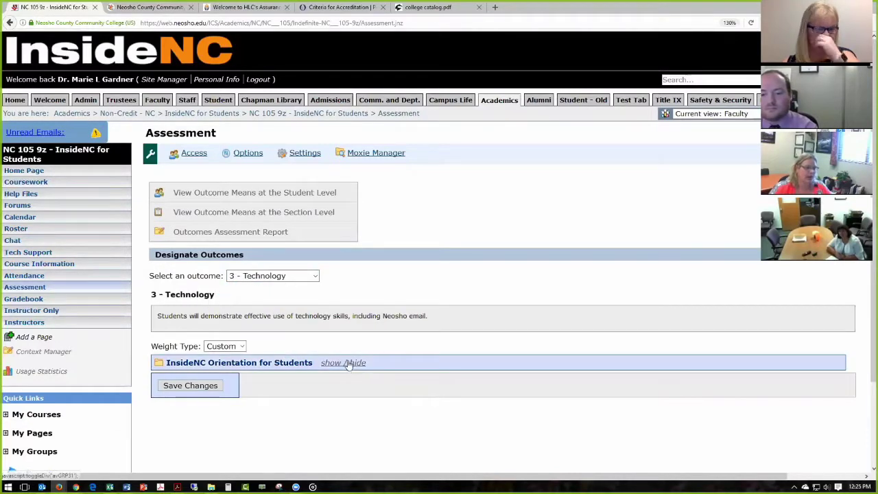
{"action": "scroll", "coordinate": [599, 393], "scroll_direction": "down", "scroll_amount": 3}
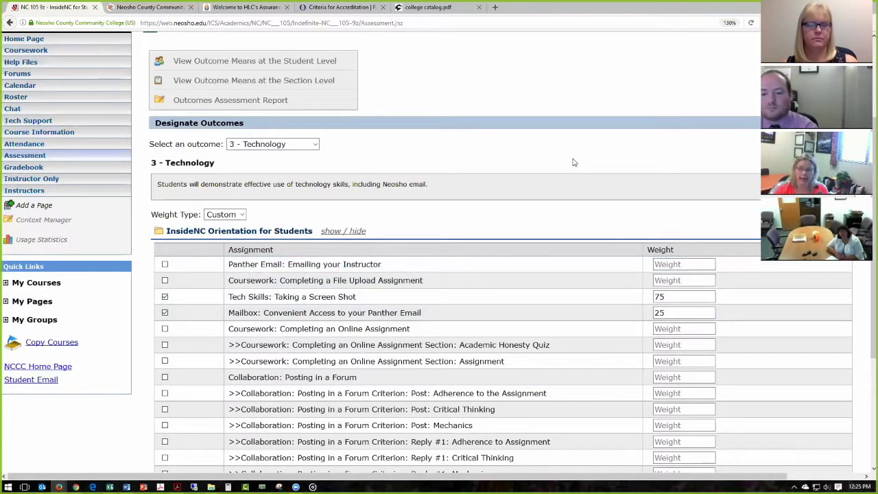
{"action": "scroll", "coordinate": [574, 163], "scroll_direction": "up", "scroll_amount": 2}
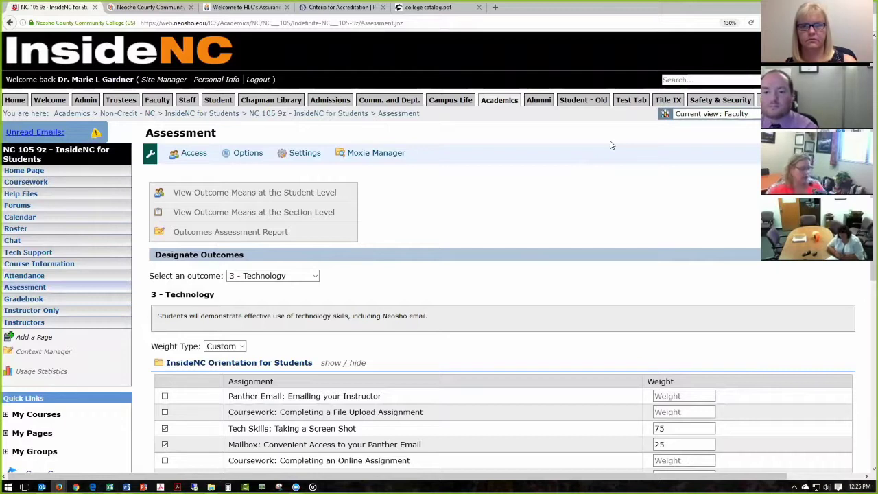
{"action": "scroll", "coordinate": [611, 145], "scroll_direction": "down", "scroll_amount": 1}
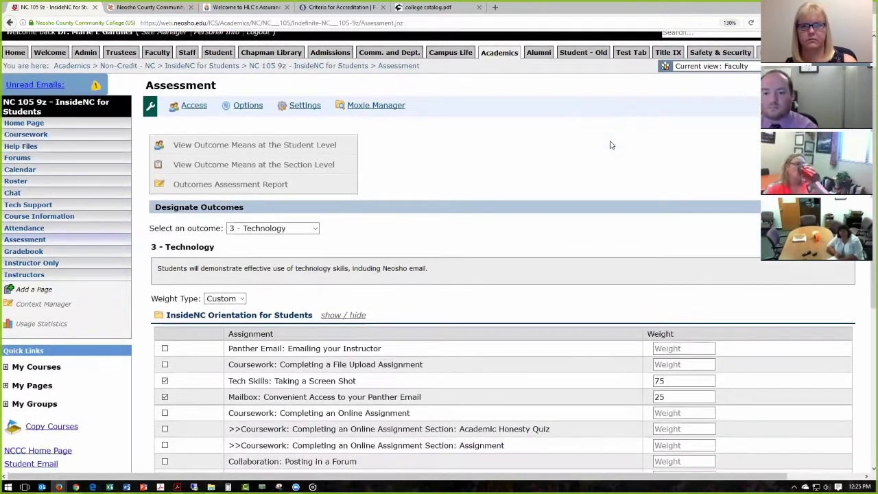
{"action": "scroll", "coordinate": [611, 144], "scroll_direction": "down", "scroll_amount": 1}
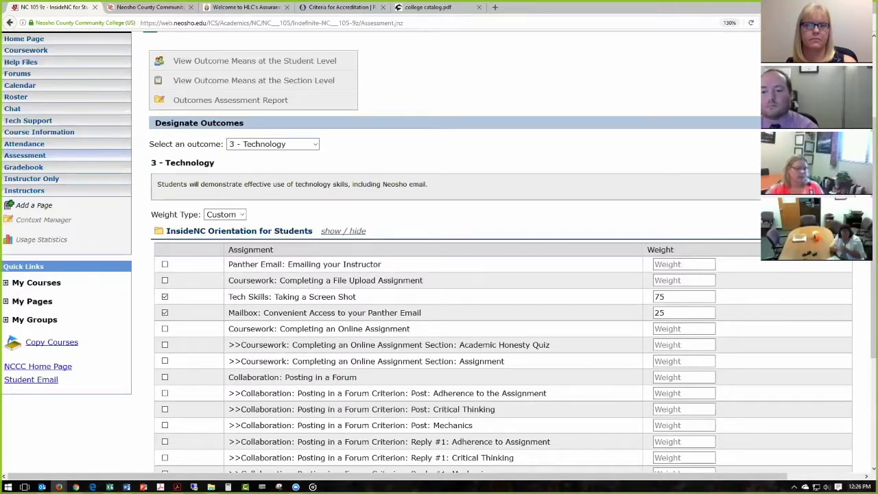
{"action": "scroll", "coordinate": [453, 274], "scroll_direction": "down", "scroll_amount": 3}
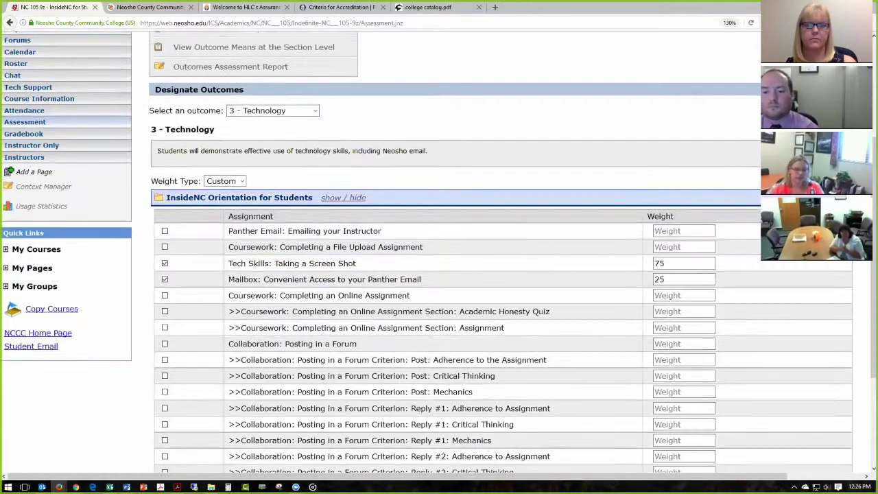
{"action": "scroll", "coordinate": [453, 230], "scroll_direction": "down", "scroll_amount": 1}
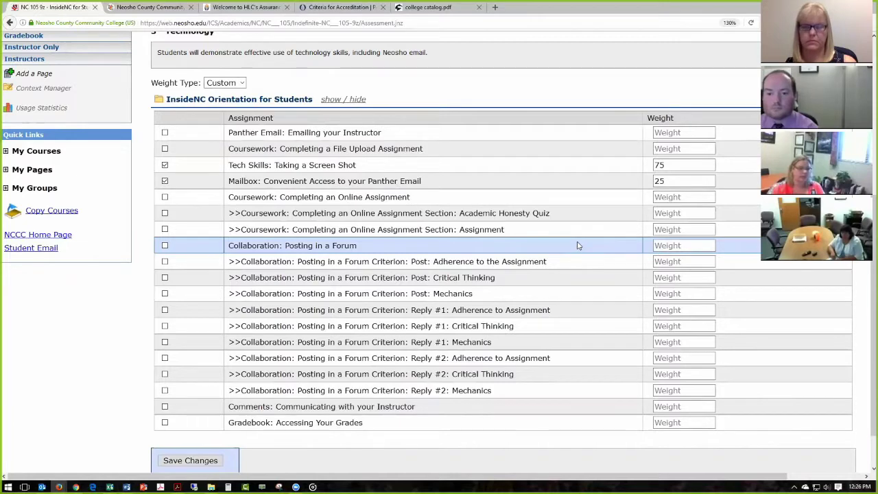
Step: Open the course's Coursework page in a separate browser tab and find the InsideNC Orientation for Students assignments
{"action": "scroll", "coordinate": [577, 246], "scroll_direction": "up", "scroll_amount": 4}
{"action": "right_click", "coordinate": [21, 183]}
{"action": "left_click", "coordinate": [48, 191]}
{"action": "left_click", "coordinate": [140, 8]}
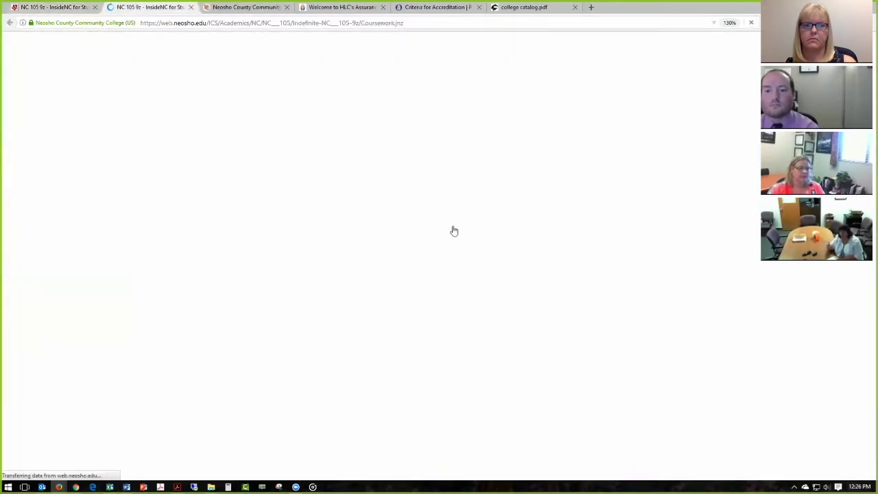
{"action": "scroll", "coordinate": [453, 274], "scroll_direction": "down", "scroll_amount": 4}
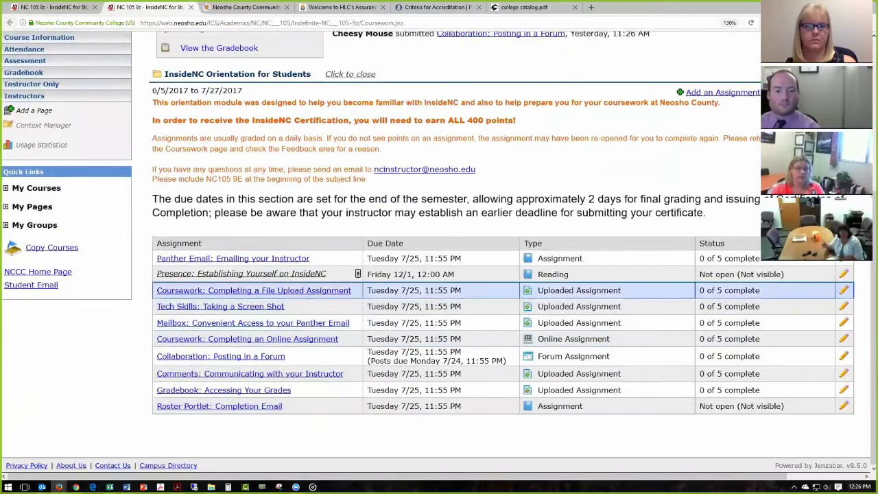
Step: Edit the "Coursework: Completing a File Upload Assignment" assignment so its points are Not included in final grade, and save it
{"action": "left_click", "coordinate": [643, 291]}
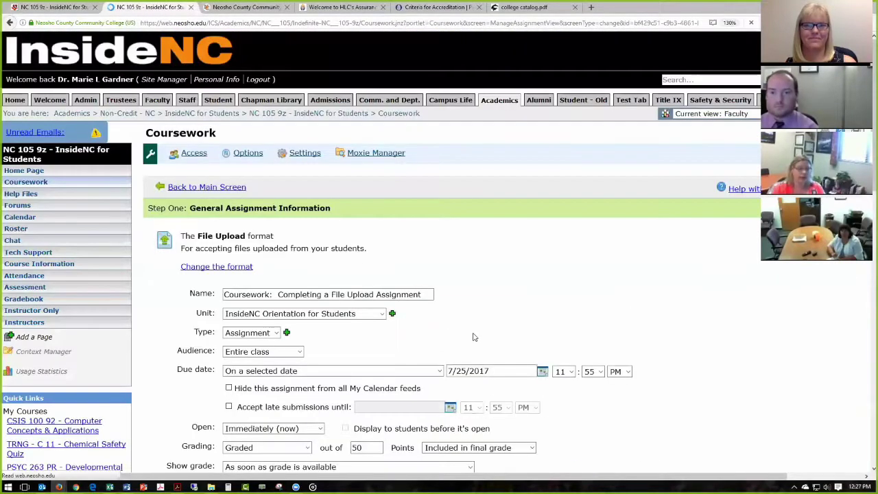
{"action": "scroll", "coordinate": [480, 336], "scroll_direction": "down", "scroll_amount": 2}
{"action": "left_click", "coordinate": [531, 317]}
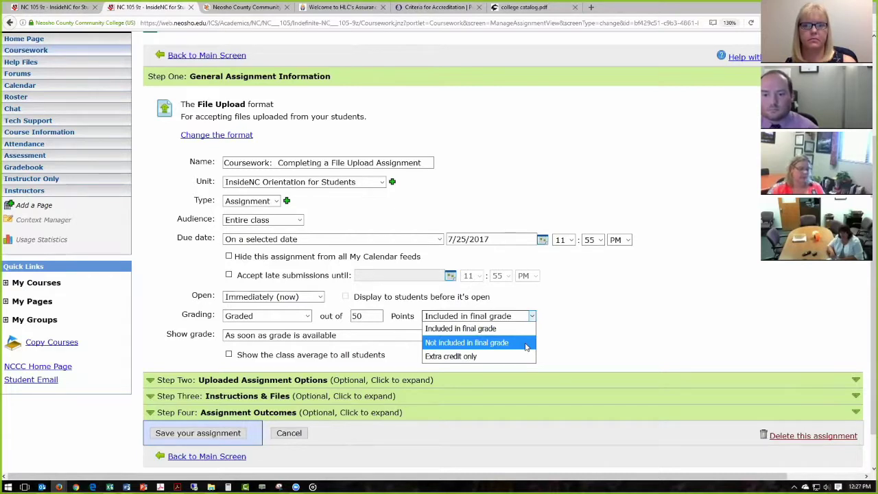
{"action": "left_click", "coordinate": [524, 345]}
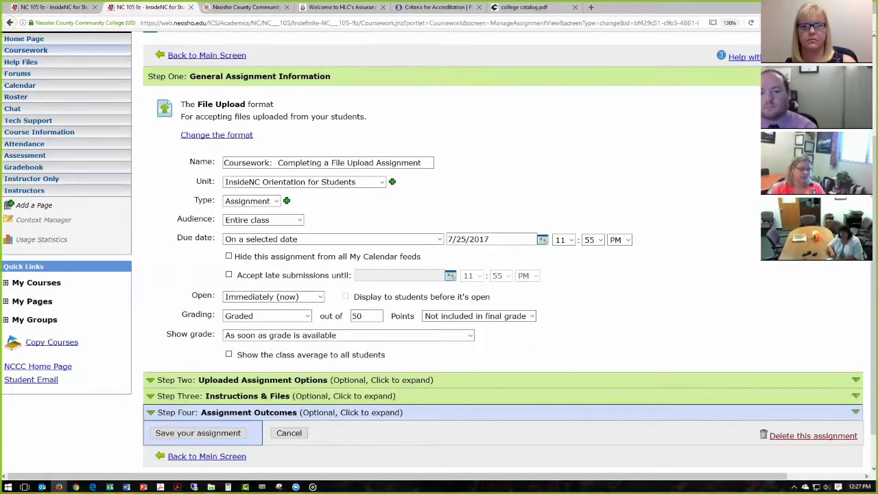
{"action": "left_click", "coordinate": [197, 433]}
{"action": "scroll", "coordinate": [619, 341], "scroll_direction": "down", "scroll_amount": 1}
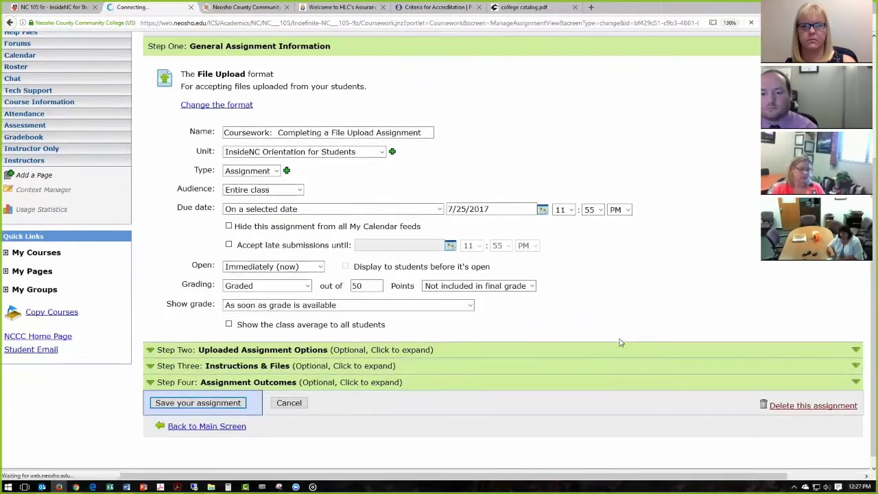
Step: Reopen the "Coursework: Completing a File Upload Assignment" assignment for editing and set its grading to Not graded
{"action": "scroll", "coordinate": [619, 341], "scroll_direction": "down", "scroll_amount": 3}
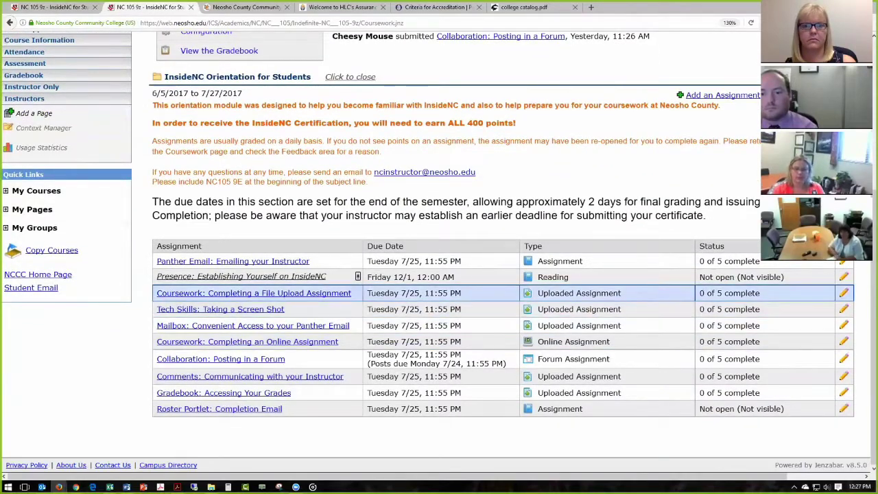
{"action": "left_click", "coordinate": [580, 296]}
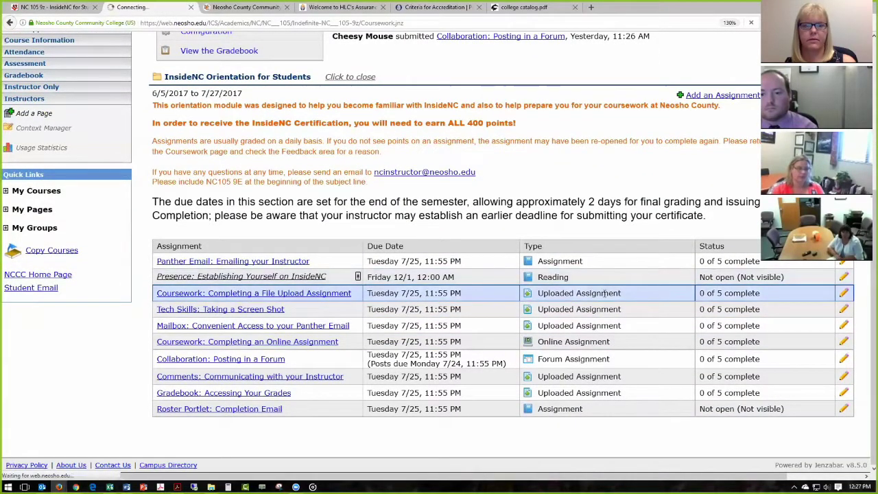
{"action": "scroll", "coordinate": [570, 302], "scroll_direction": "down", "scroll_amount": 5}
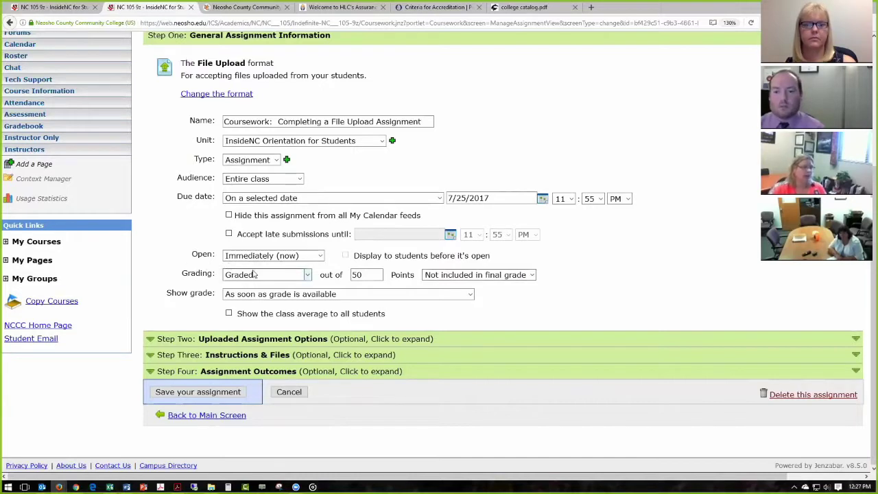
{"action": "left_click", "coordinate": [308, 275]}
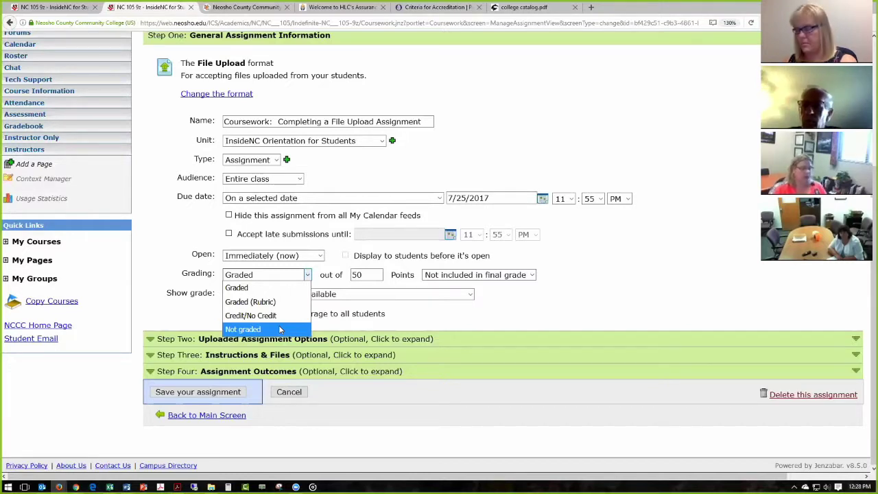
{"action": "left_click", "coordinate": [279, 329]}
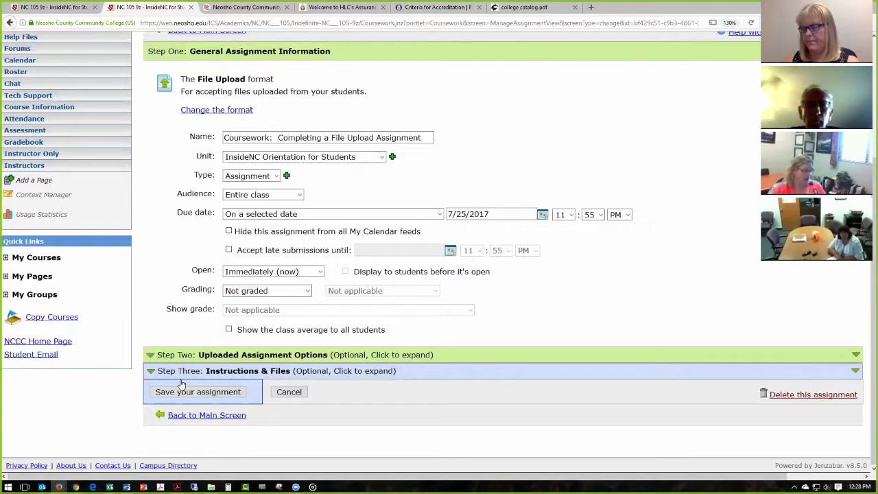
Step: Set the file upload assignment's grading back to Graded, with its points Included in final grade
{"action": "left_click", "coordinate": [260, 292]}
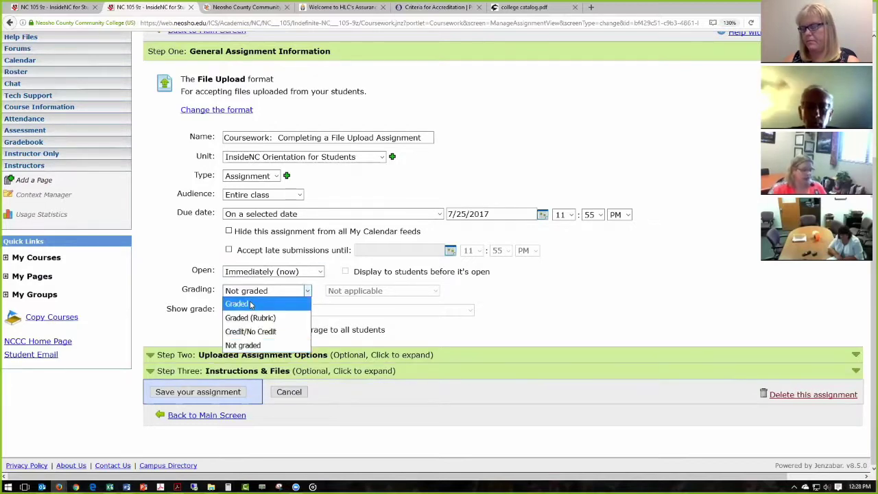
{"action": "left_click", "coordinate": [251, 304]}
{"action": "left_click", "coordinate": [479, 291]}
{"action": "left_click", "coordinate": [603, 308]}
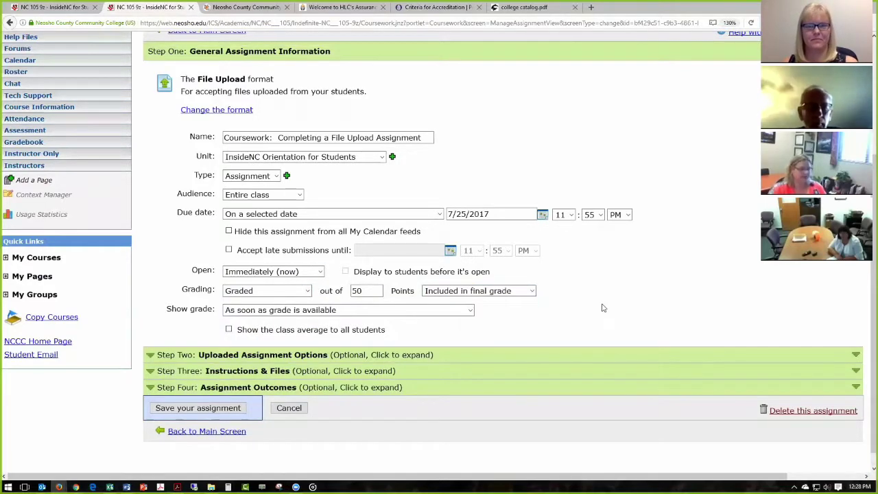